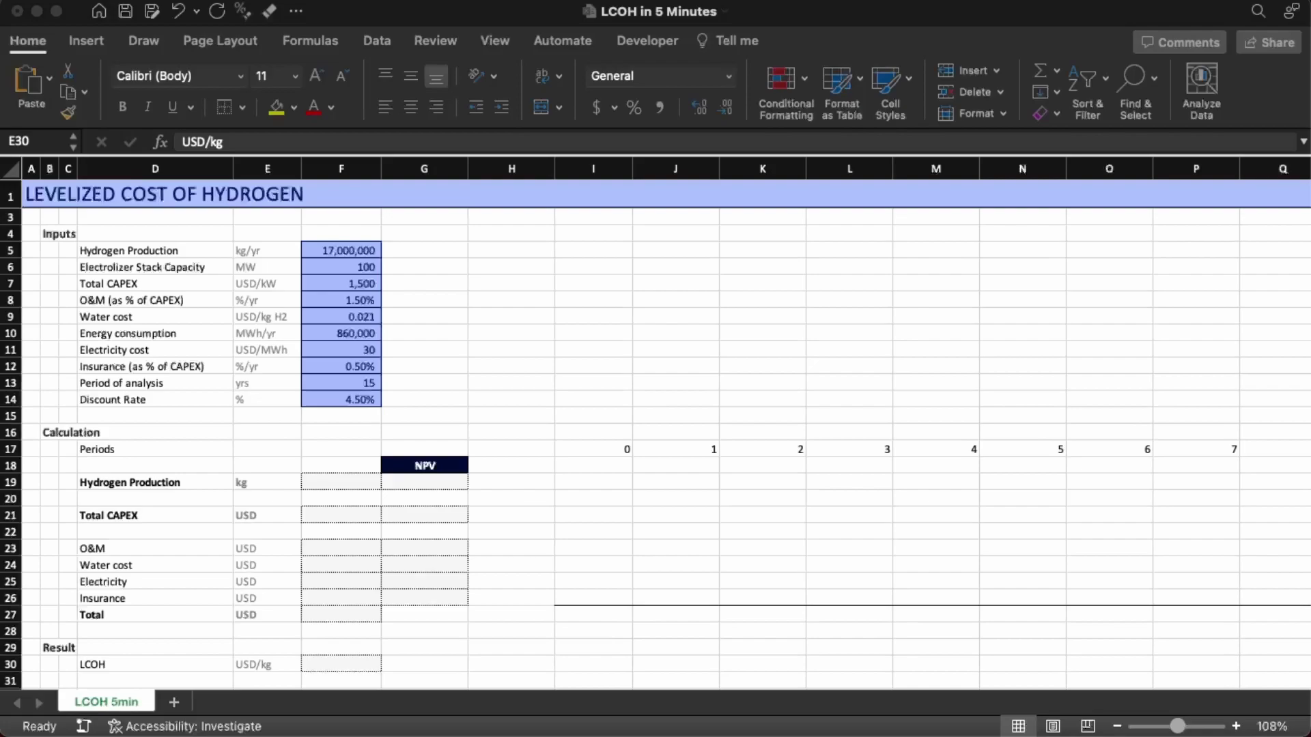
- Review the inputs: stack capacity 100, CAPEX 1,500 USD/kW, O&M 1.50%, water cost 0.021
scroll(320, 374, "down", 1)
left_click_drag(102, 238, 338, 387)
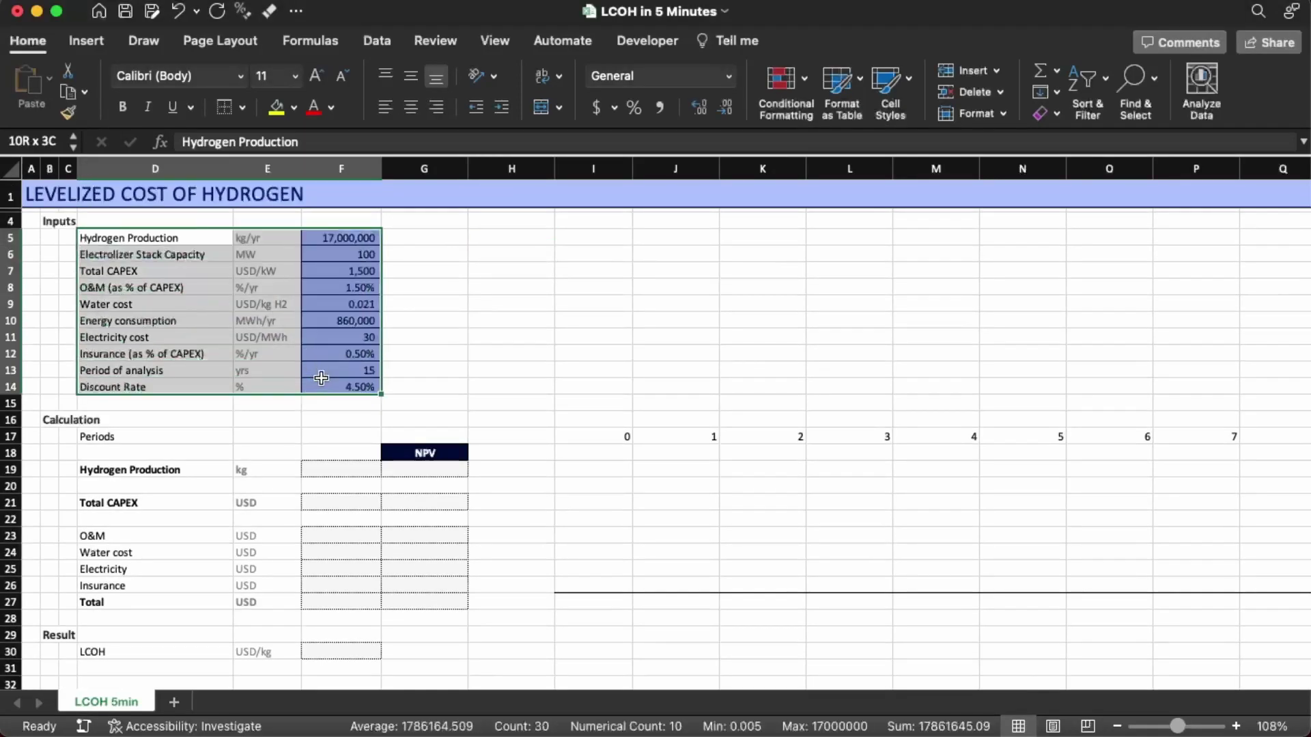
left_click(512, 353)
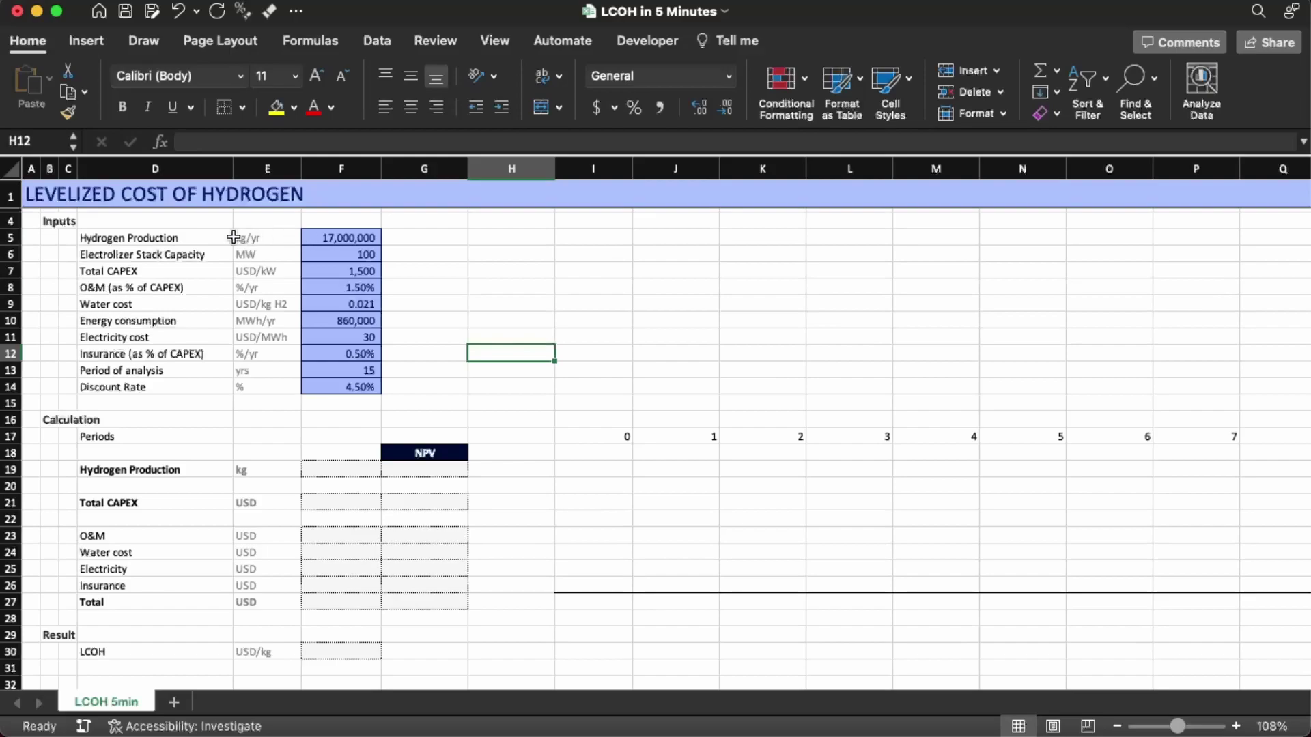
left_click(119, 239)
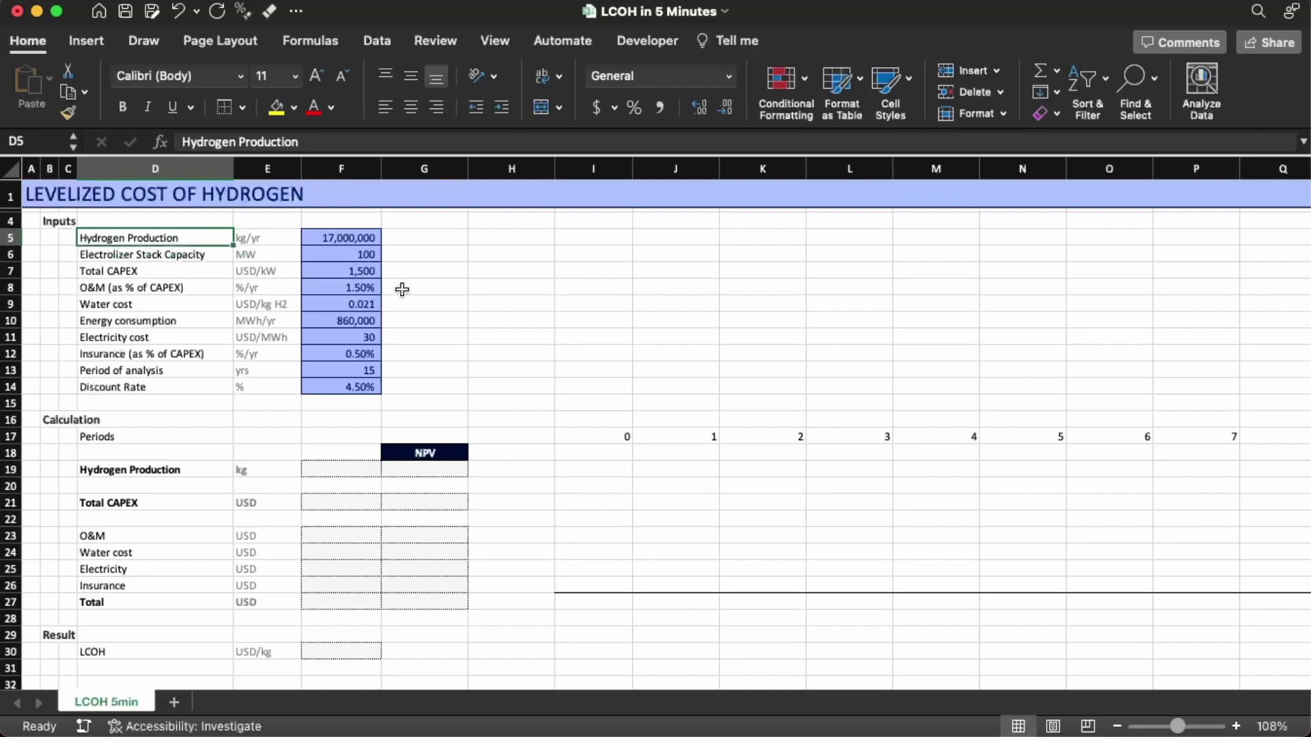
key("Right")
key("Right")
key("Down")
key("Left")
key("Left")
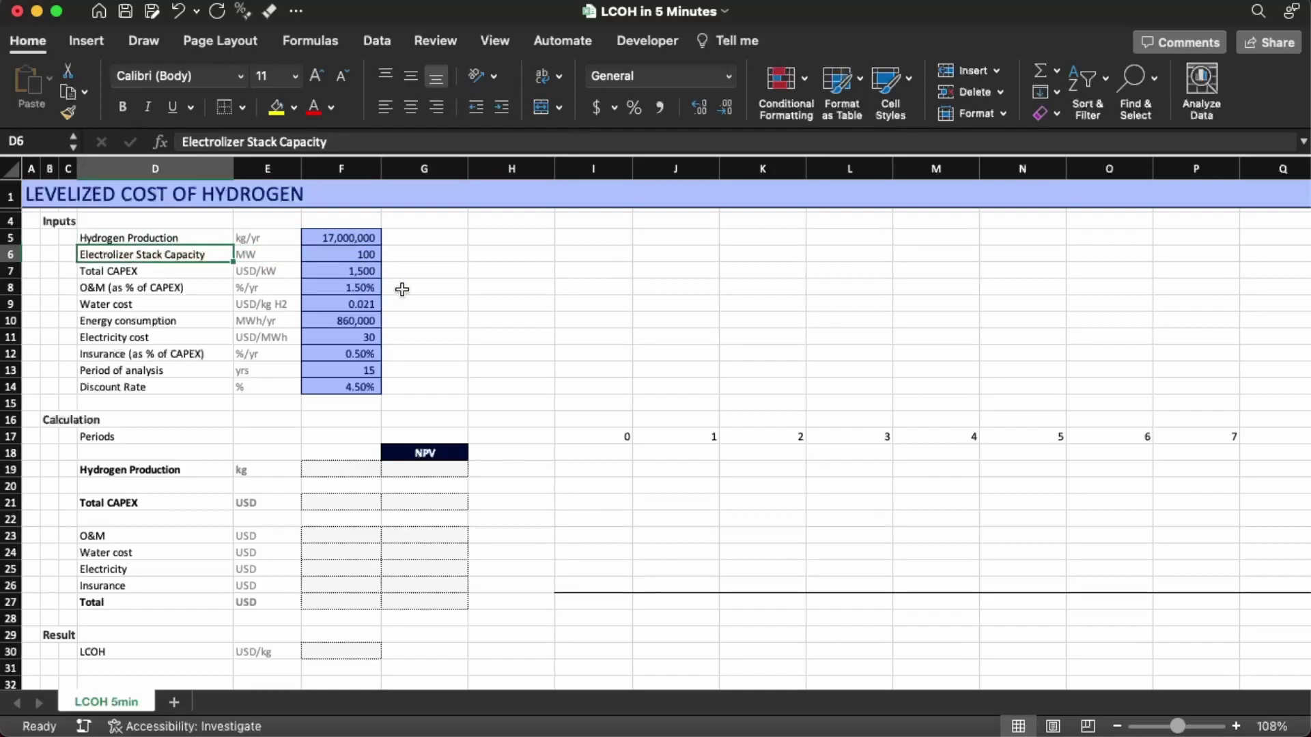
key("Right")
key("Right")
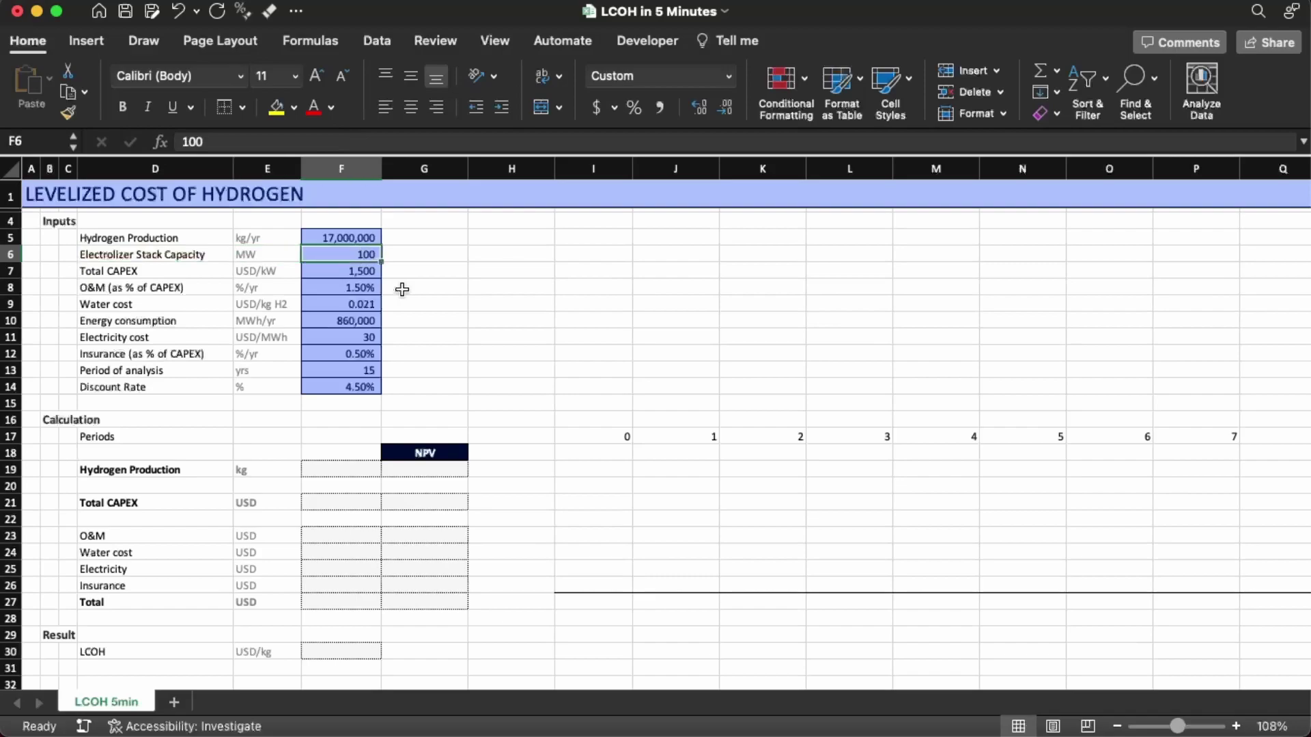
key("Down")
key("Left")
key("Left")
key("Right")
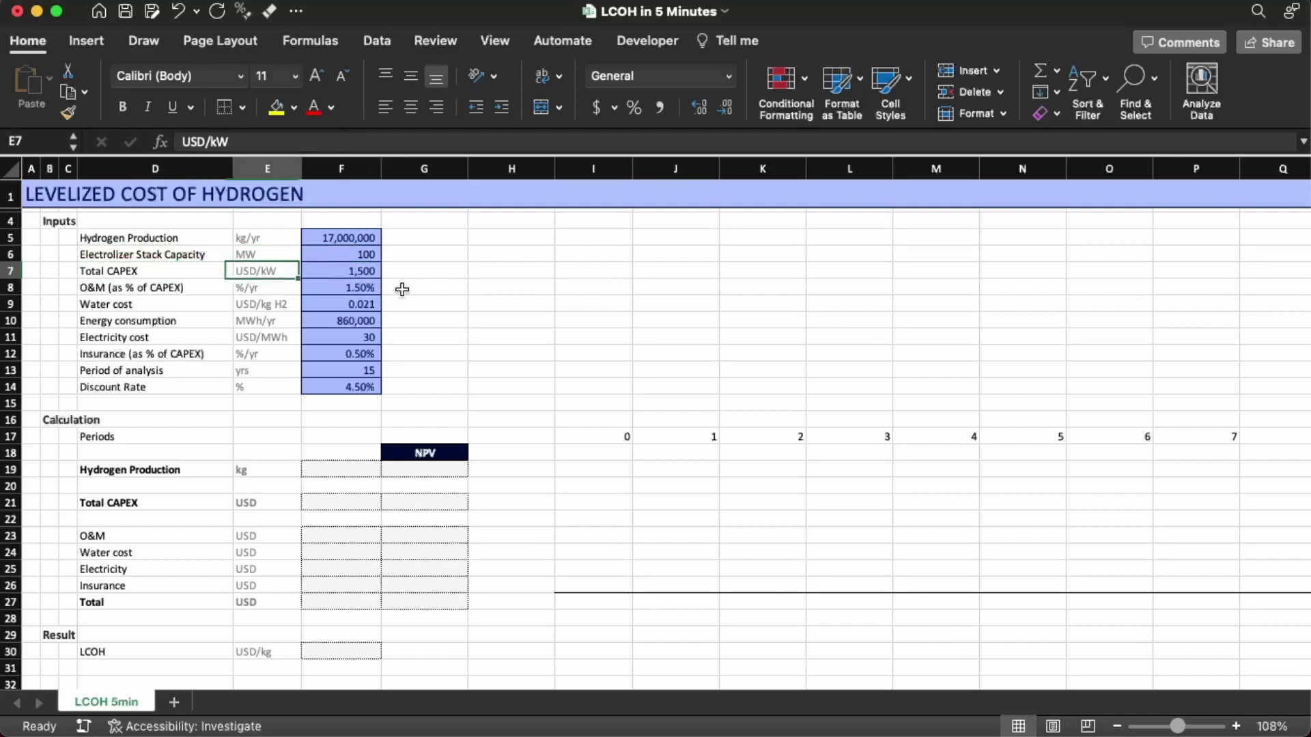
key("Right")
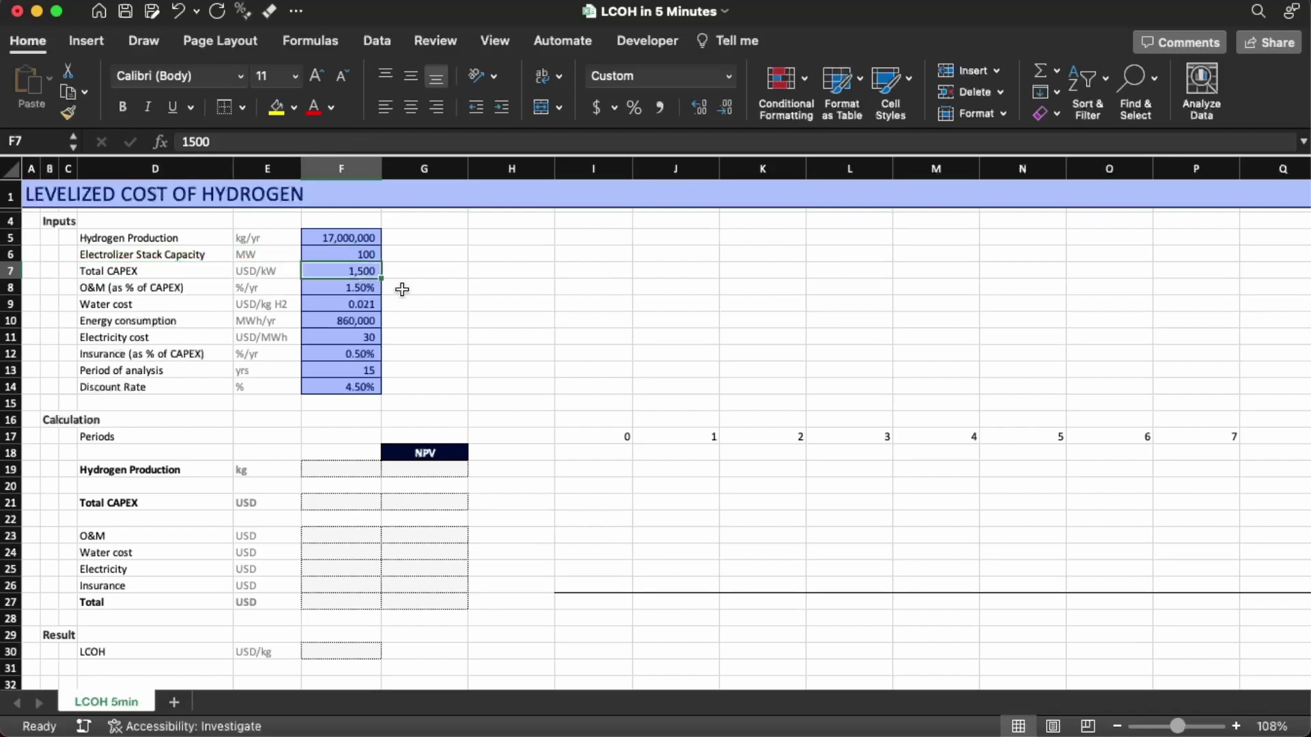
key("Left")
key("Left")
key("Down")
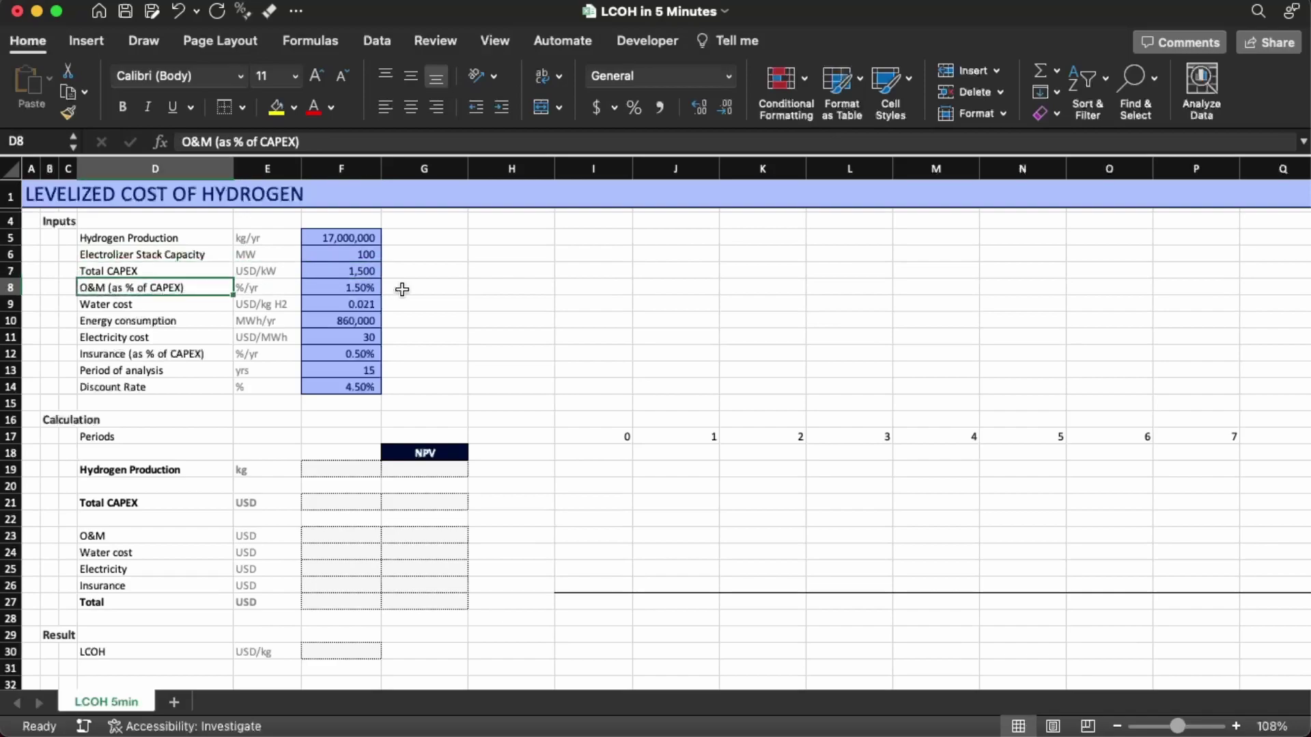
key("Right")
key("Right")
key("Right")
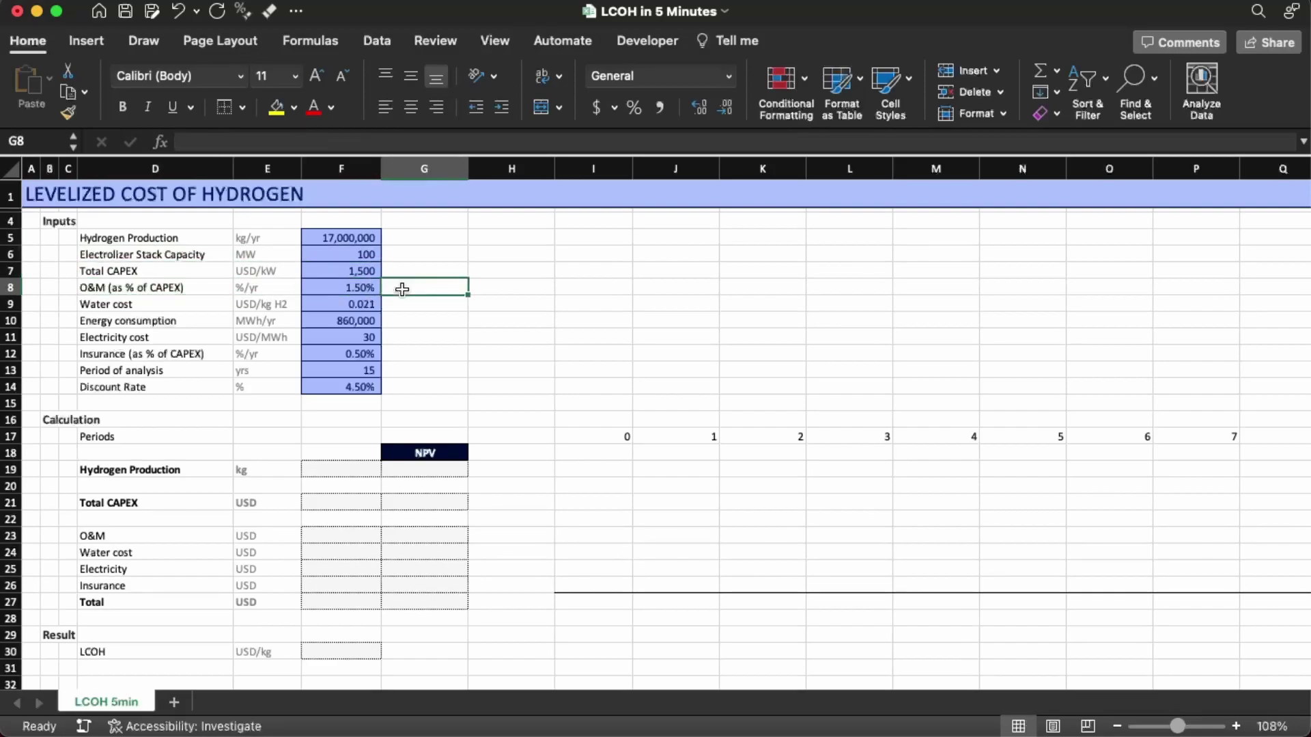
key("Left")
key("Down")
key("Left")
key("Left")
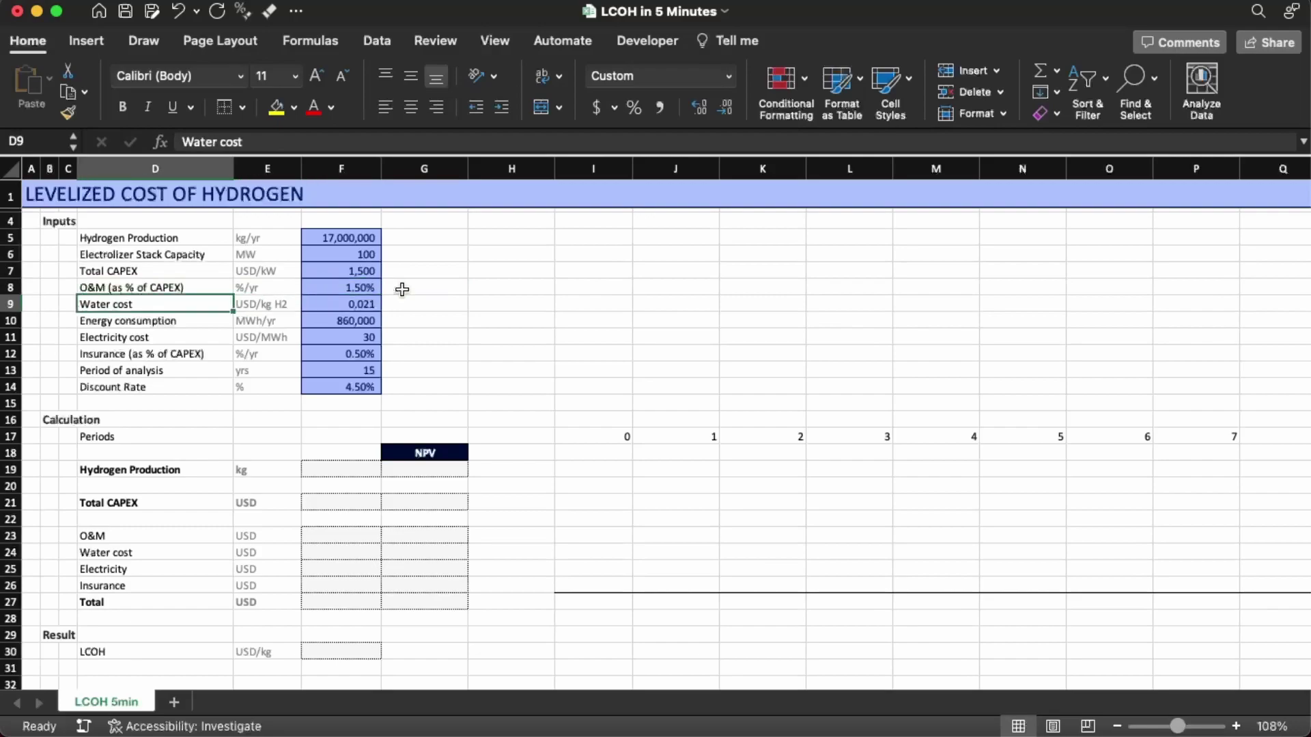
key("Right")
key("Right")
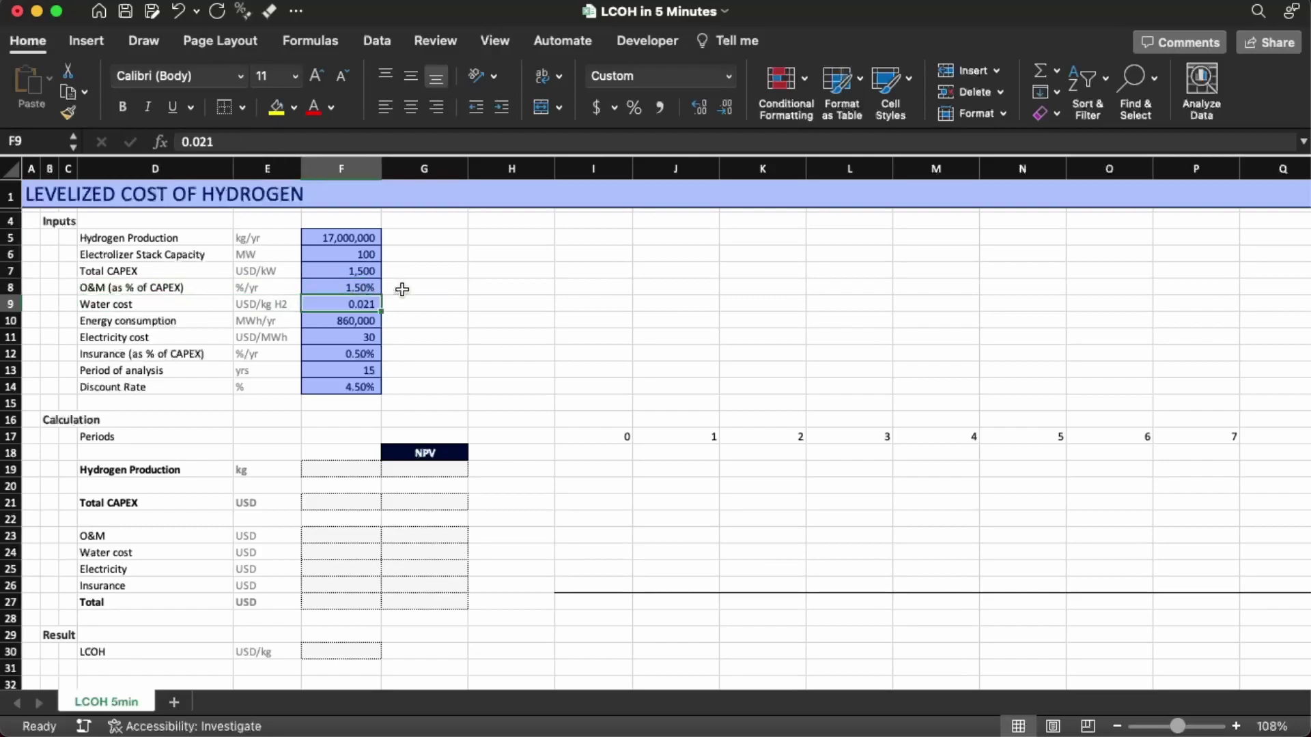
- Check energy 860,000, electricity cost 30, insurance 0.50%, 15-year period and 4.50% discount rate
key("Down")
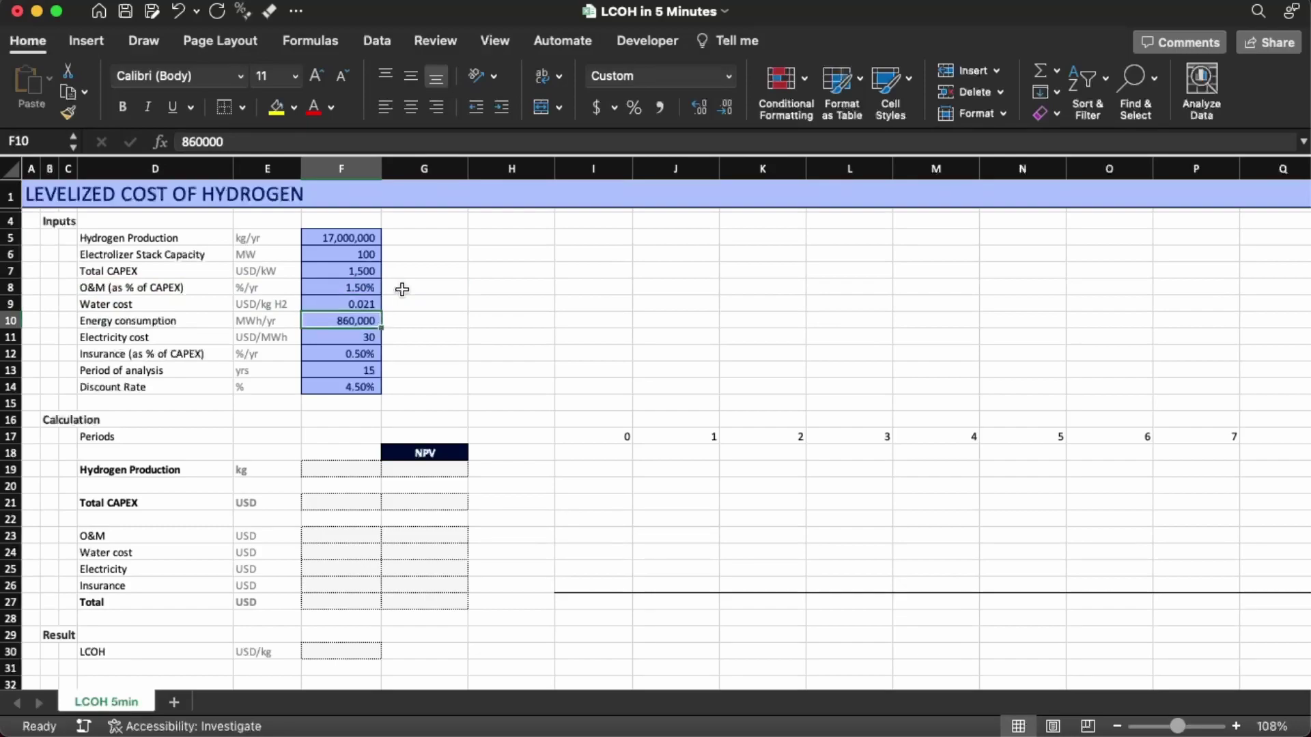
key("Down")
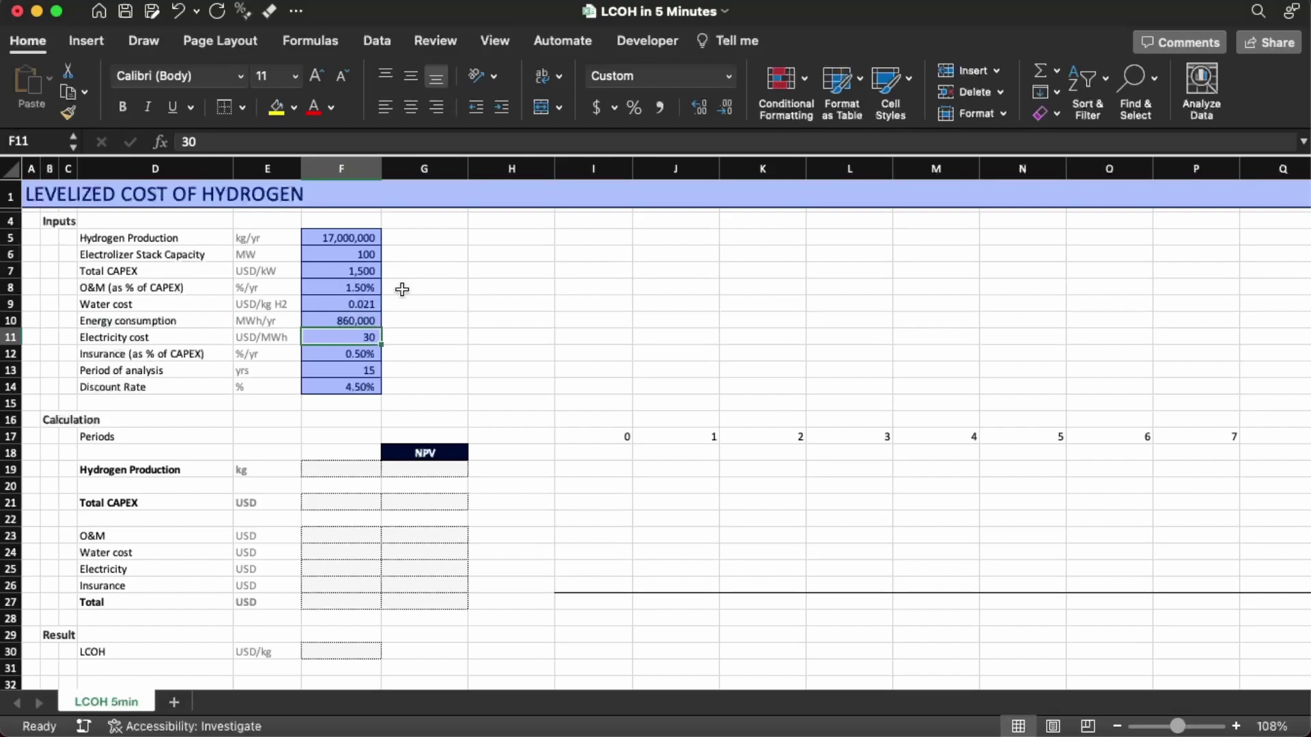
key("Down")
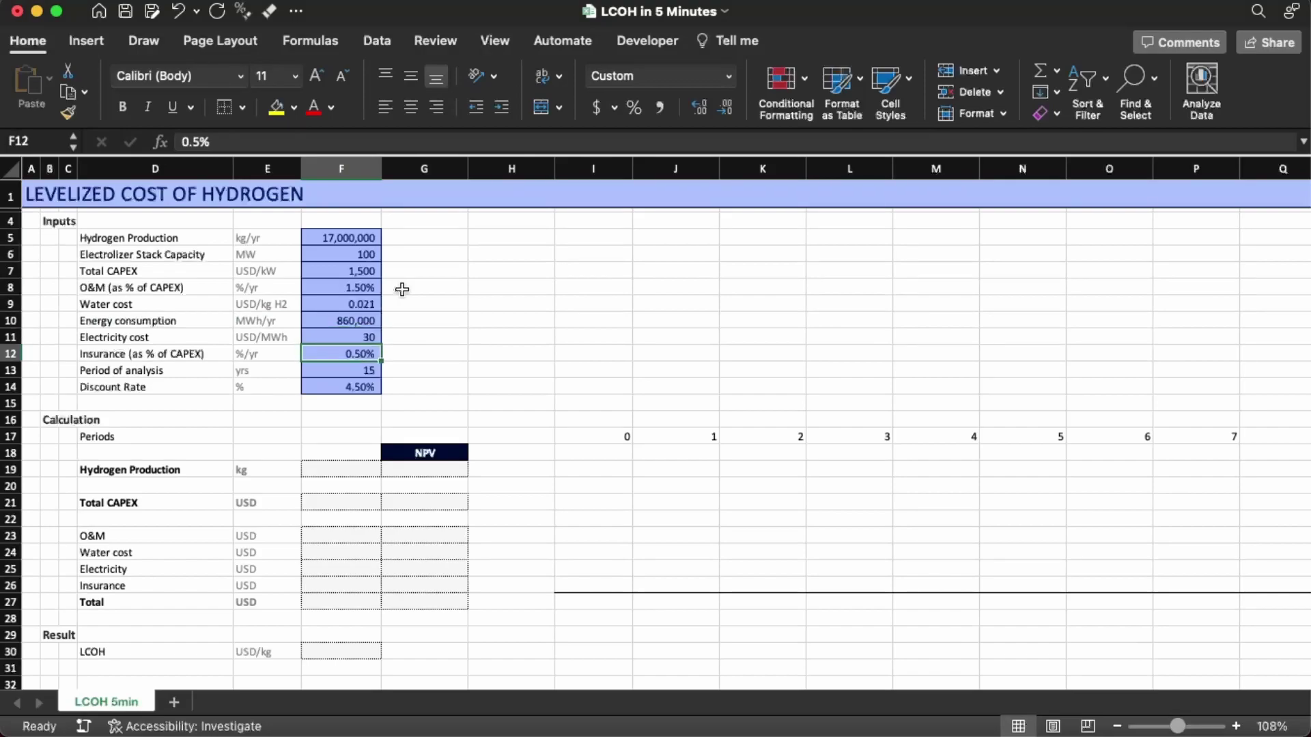
key("Down")
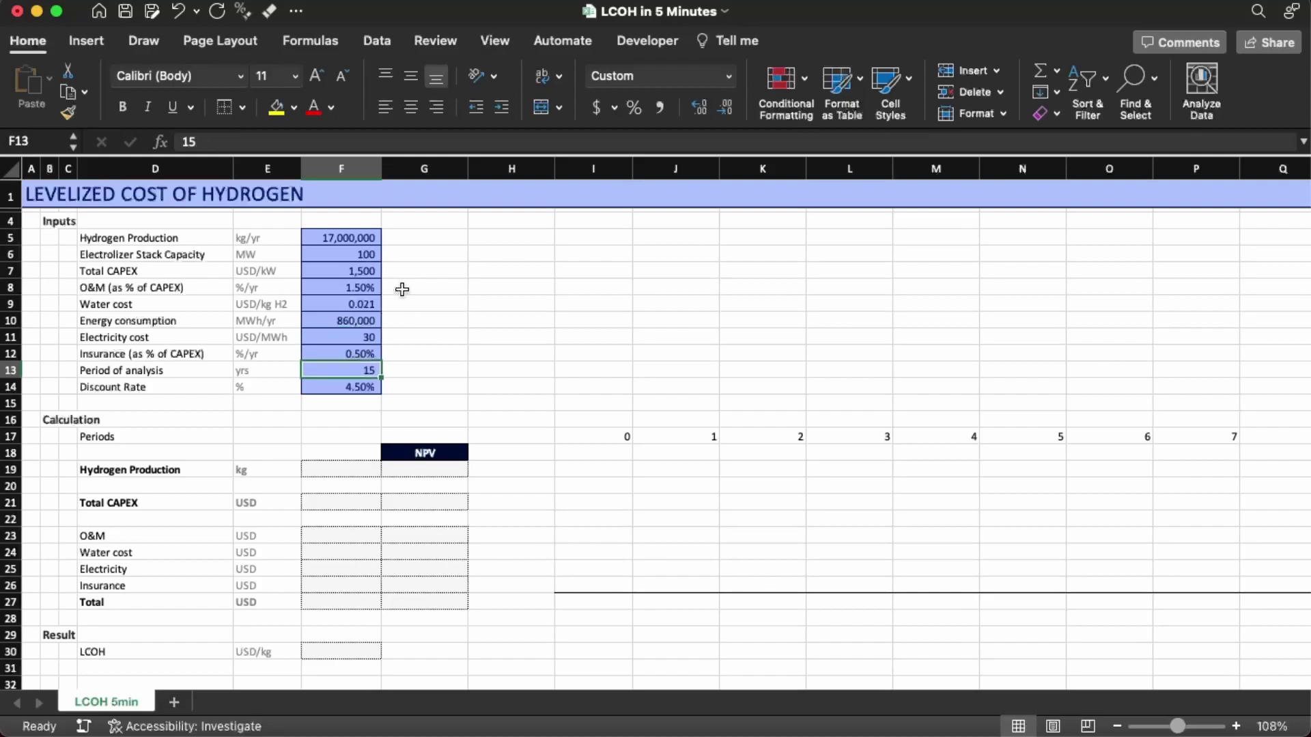
key("Down")
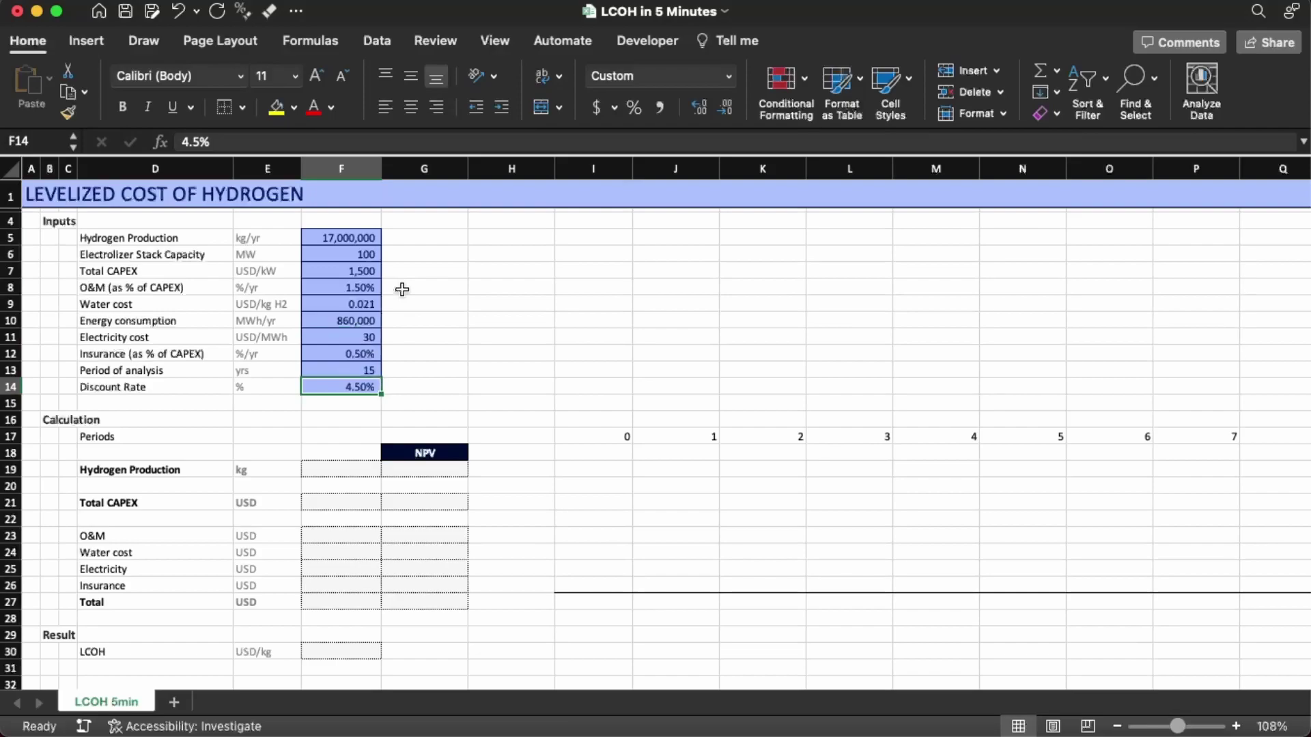
key("Left")
key("Left")
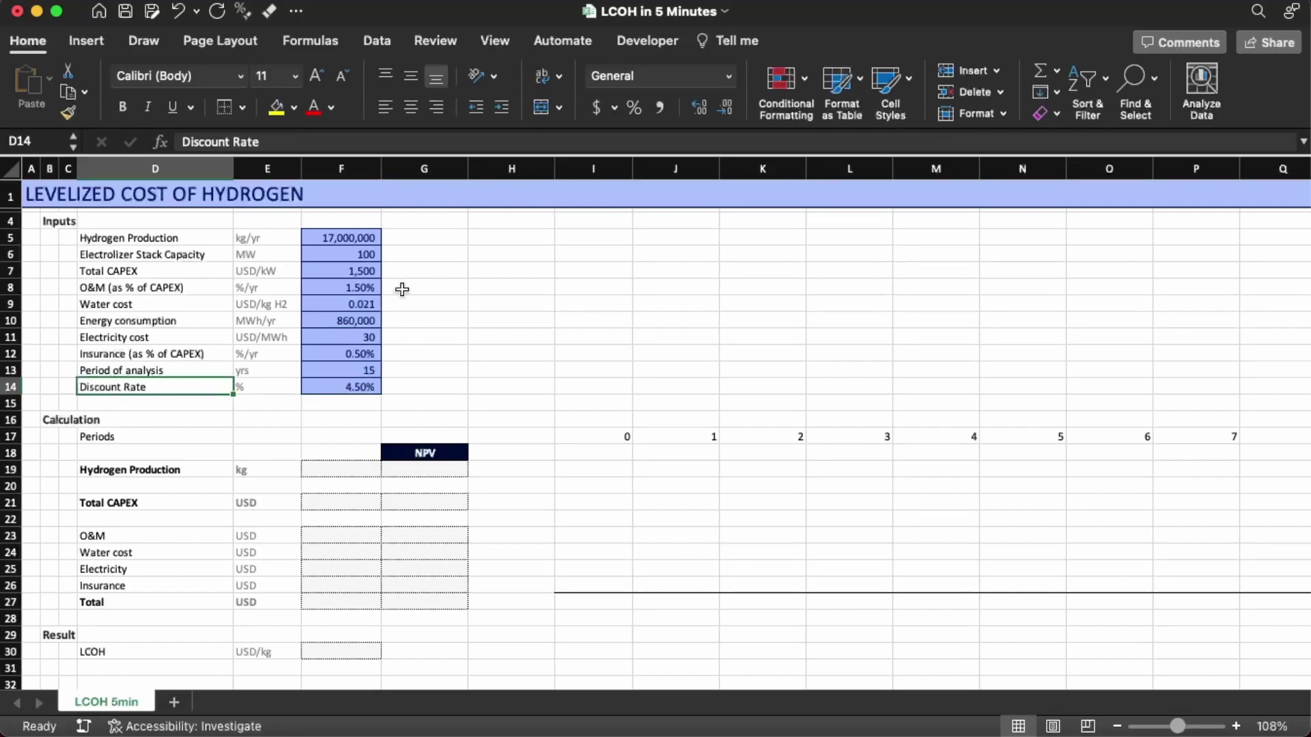
key("Down")
key("Down")
key("Down")
key("Down")
key("Down")
key("Up")
key("Up")
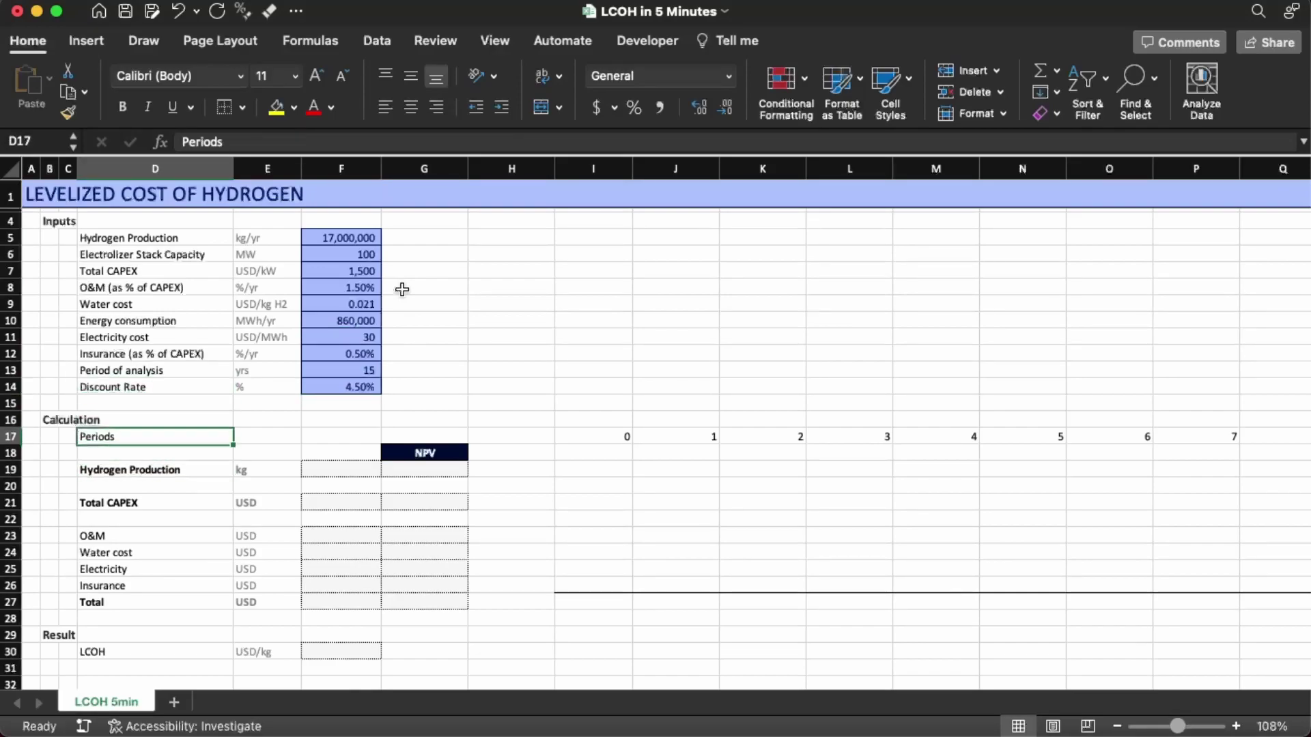
key("super+Right")
key("super+Right")
key("super+Left")
key("Right")
key("Right")
key("Down")
key("Down")
key("Right")
key("Right")
key("Right")
- Set Hydrogen Production in F19 to =F5, showing 17,000,000
type("=")
left_click(375, 237)
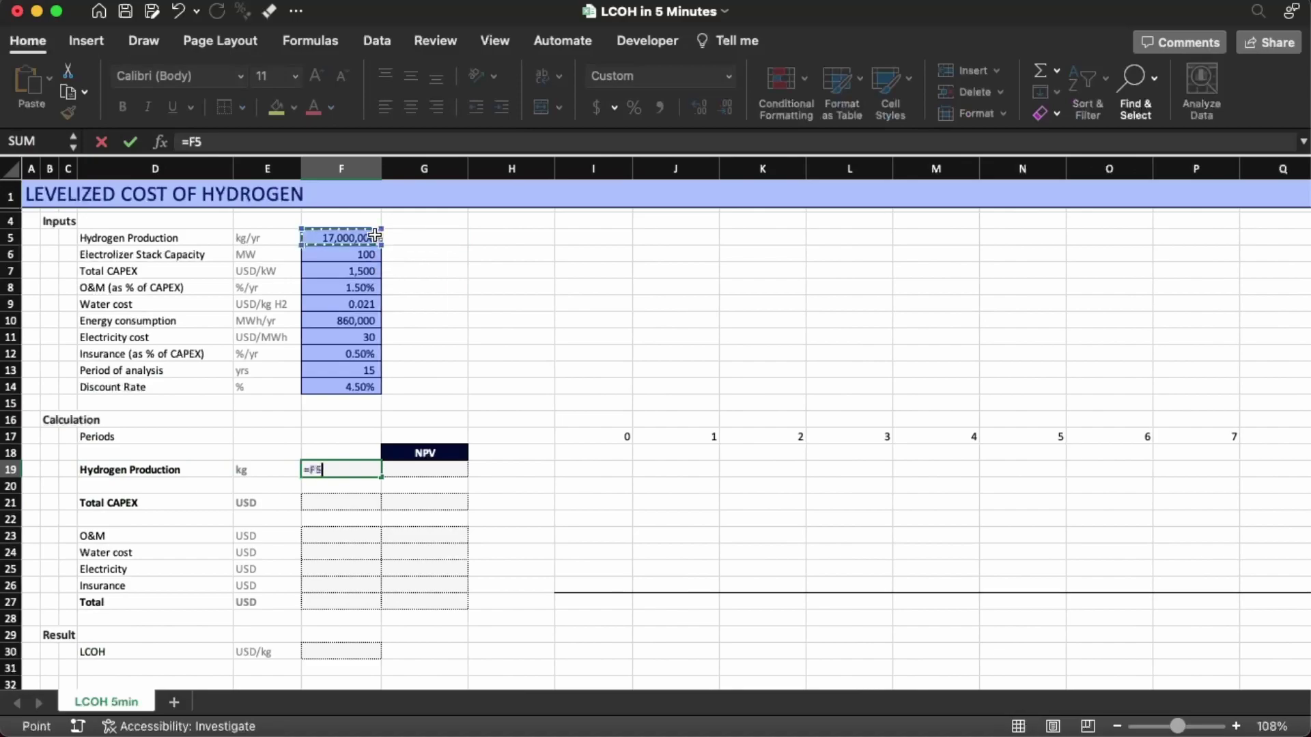
key("Return")
key("Down")
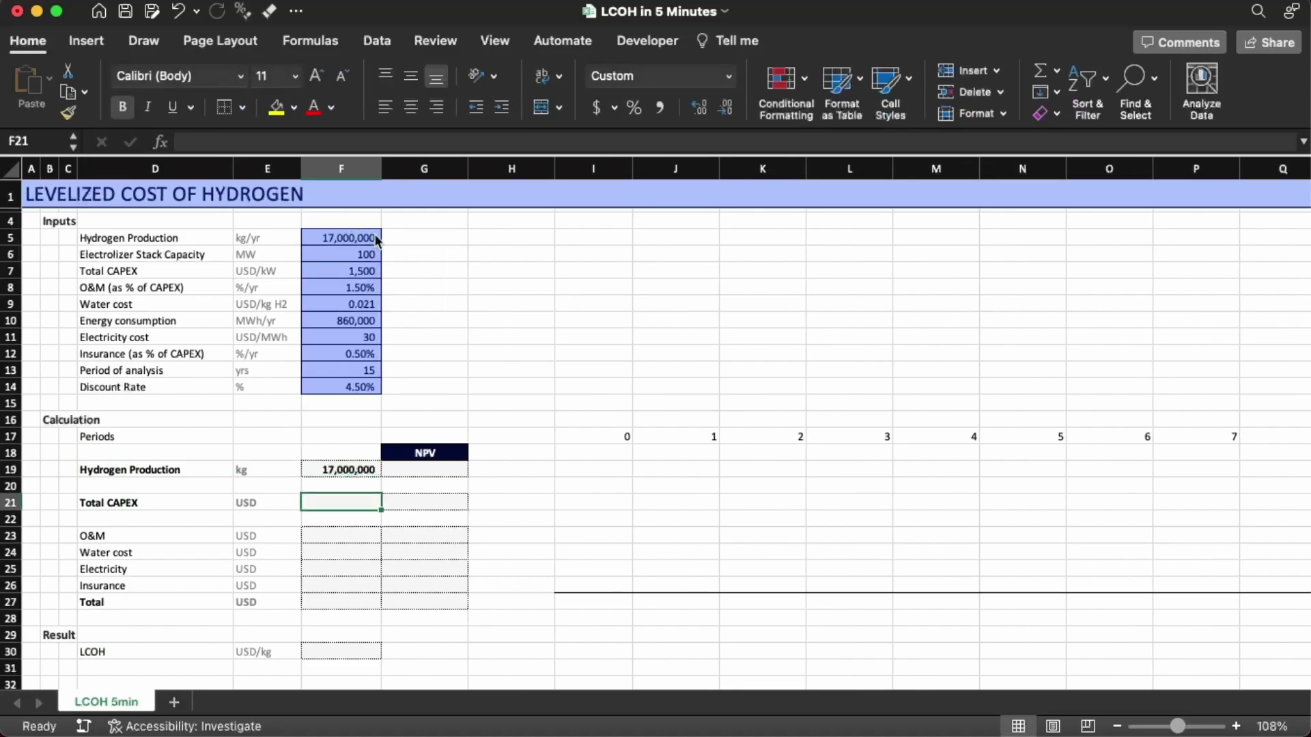
- Enter Total CAPEX in F21 as =F6*F7*1000, giving 150,000,000 USD
type("=")
key("ctrl+Up")
key("ctrl+Up")
key("ctrl+Up")
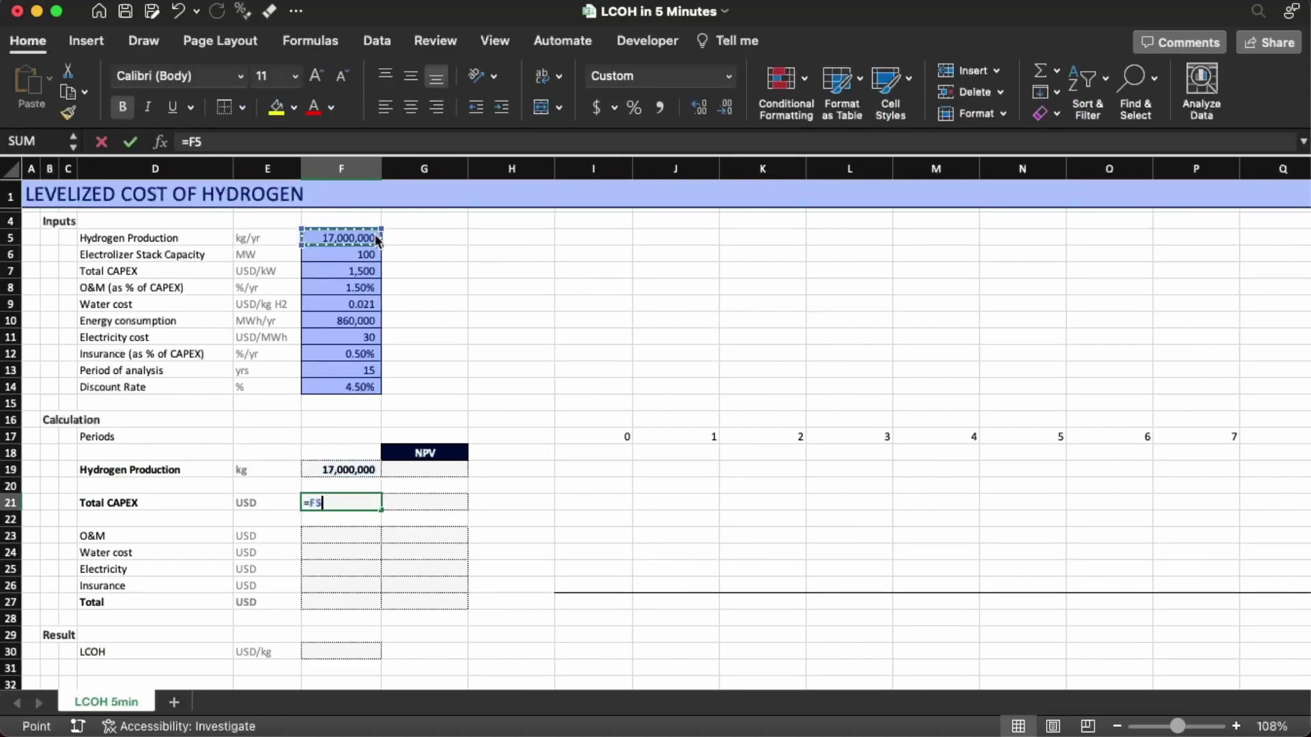
key("Down")
type("*")
key("Up")
key("Up")
key("ctrl+Up")
key("ctrl+Up")
key("ctrl+Up")
key("Down")
key("Down")
key("Down")
key("Down")
key("Down")
key("Down")
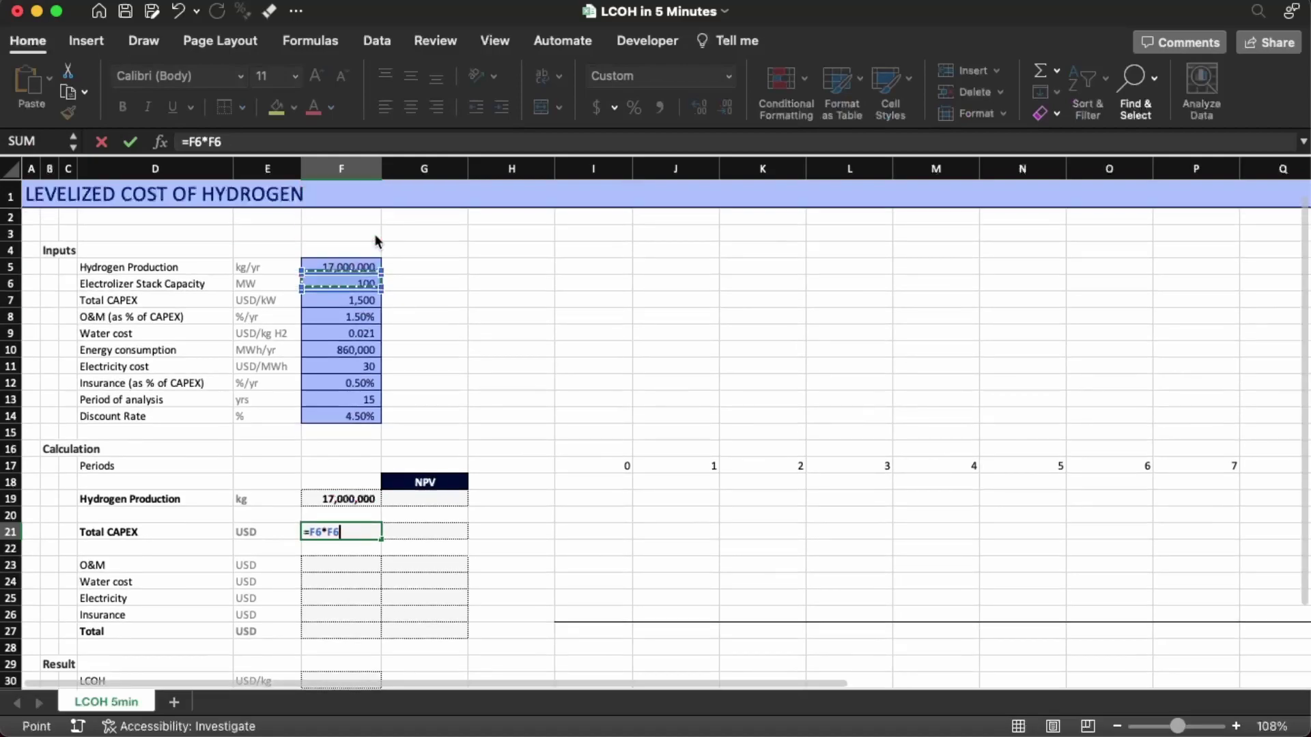
type("*1000")
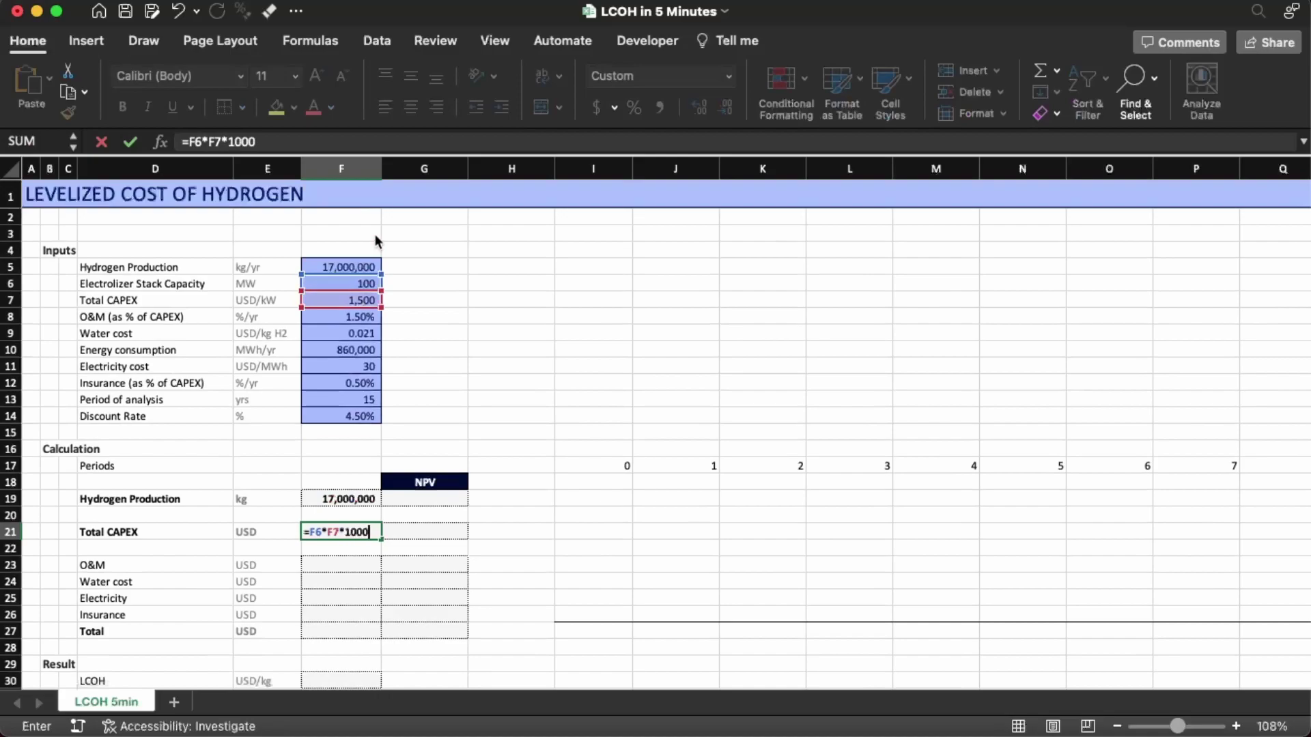
key("Return")
key("Up")
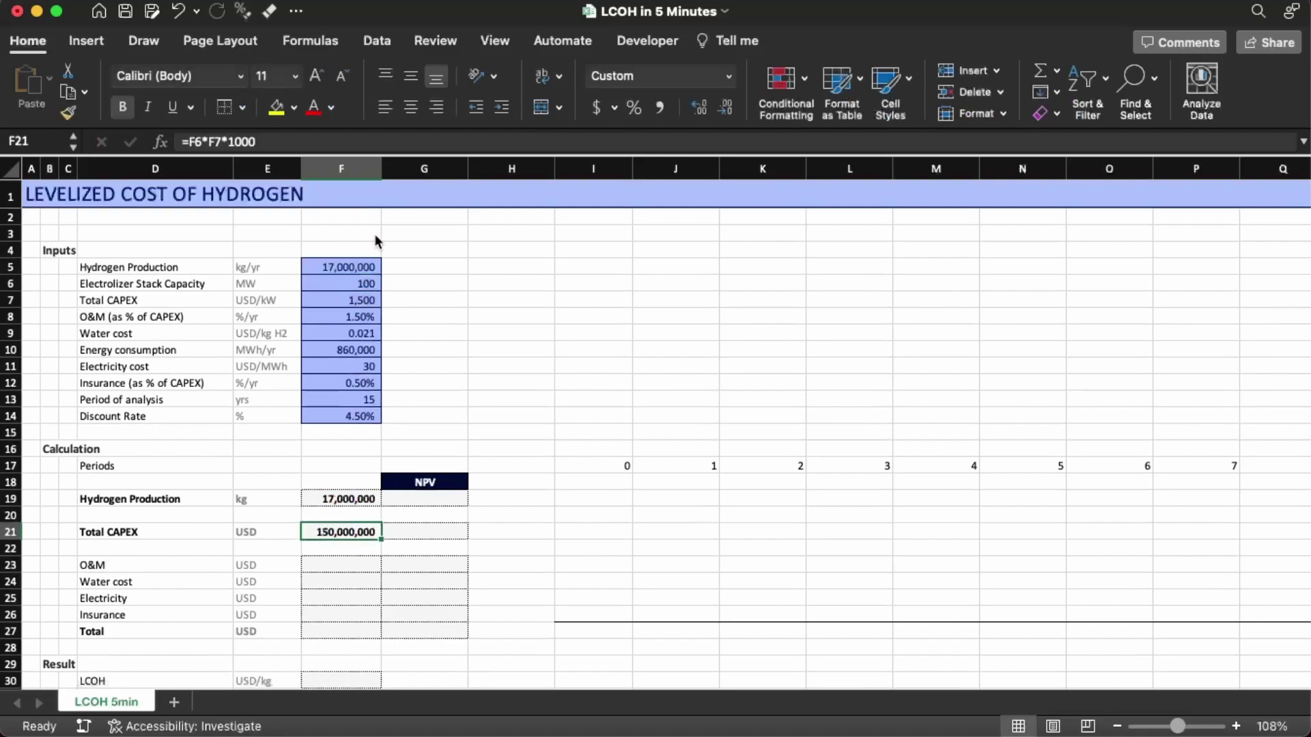
key("Right")
key("Left")
key("Down")
key("Down")
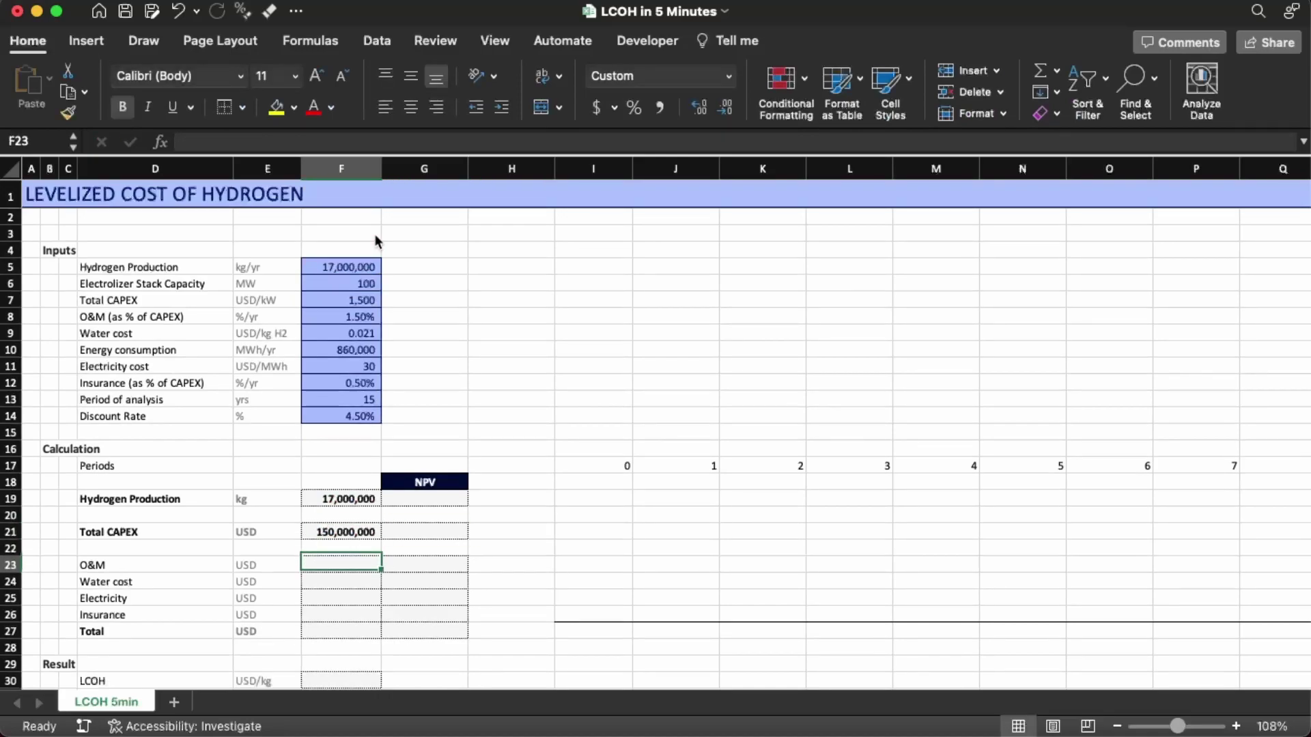
- Calculate O&M cost as Total CAPEX times the O&M percentage, giving 2,250,000
type("=")
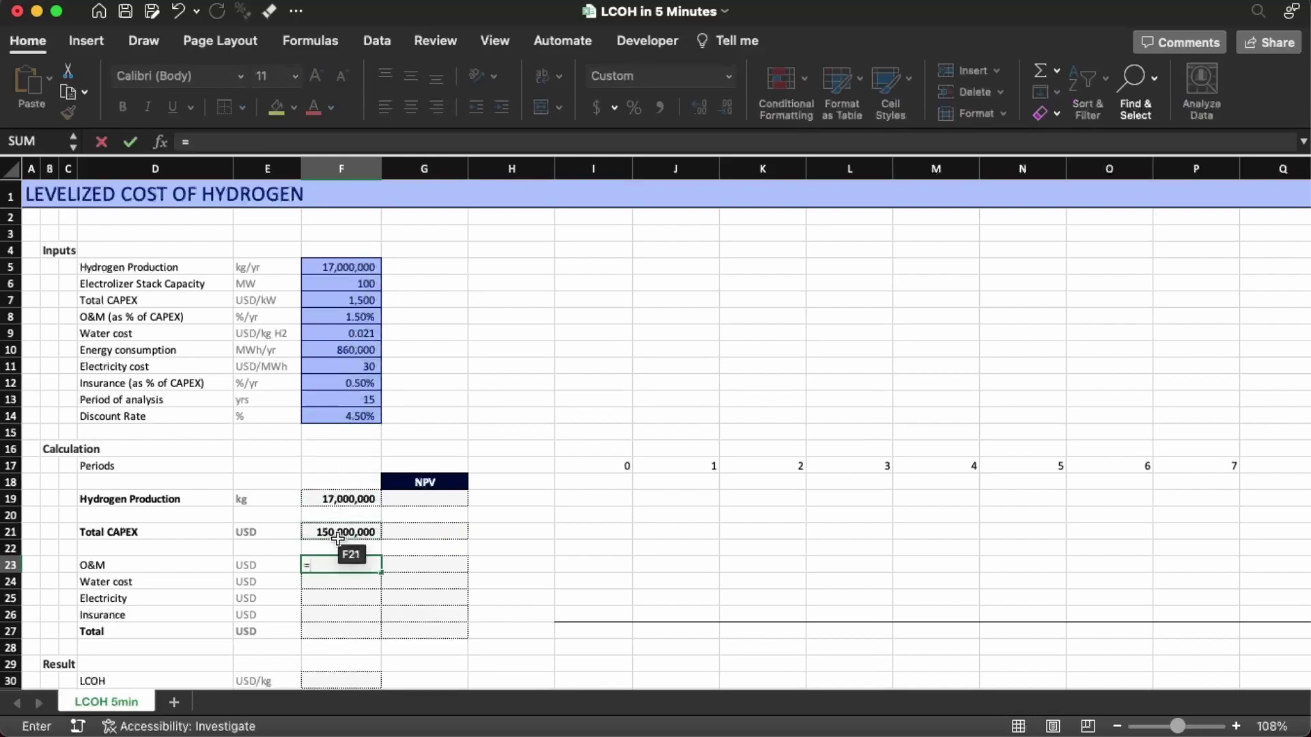
left_click(361, 534)
type("*")
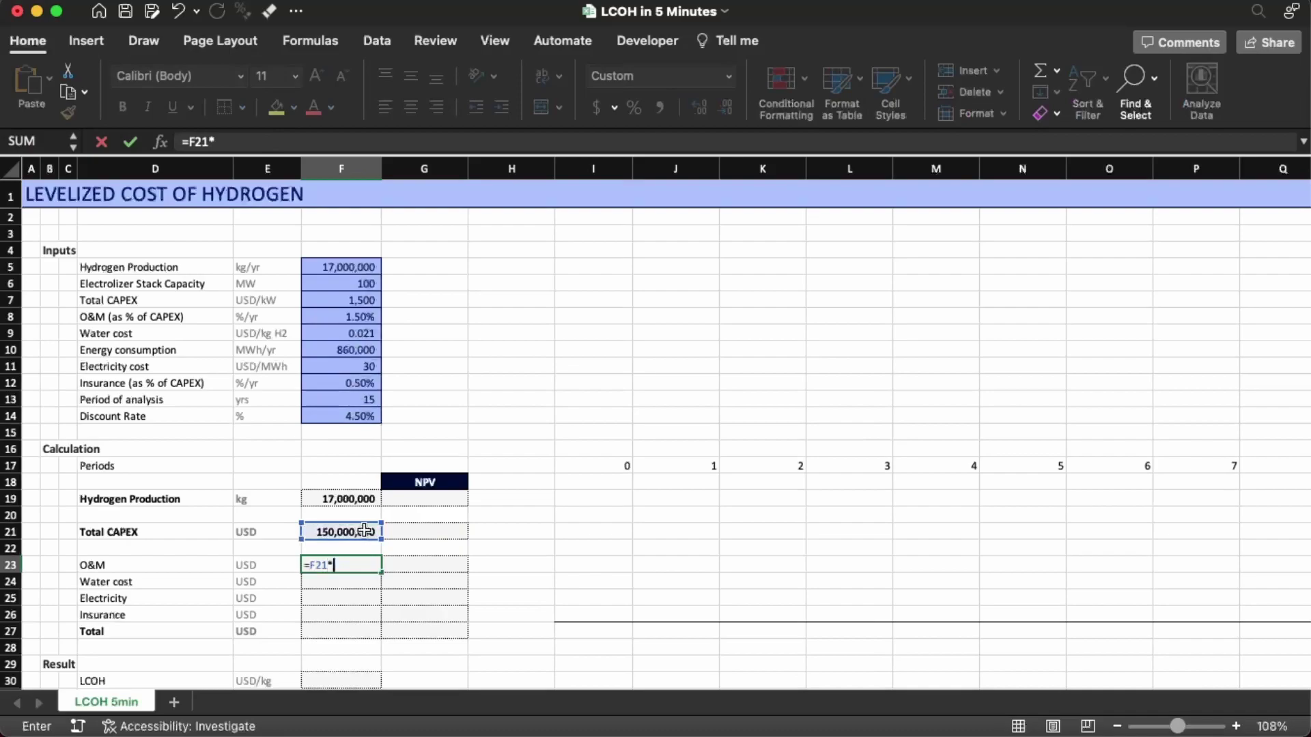
left_click(369, 318)
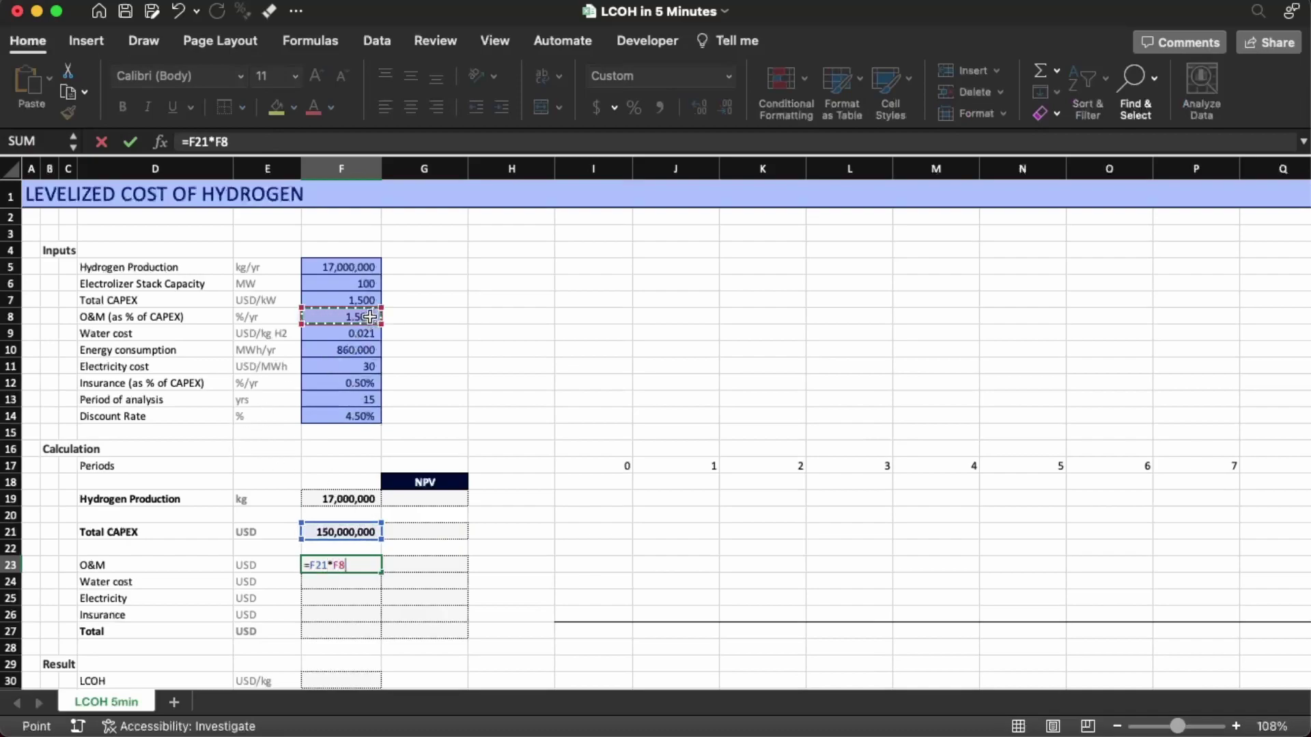
key("Return")
- Enter Water cost in F24 as =F9*F5, giving 357,000 USD
type("=")
left_click(357, 329)
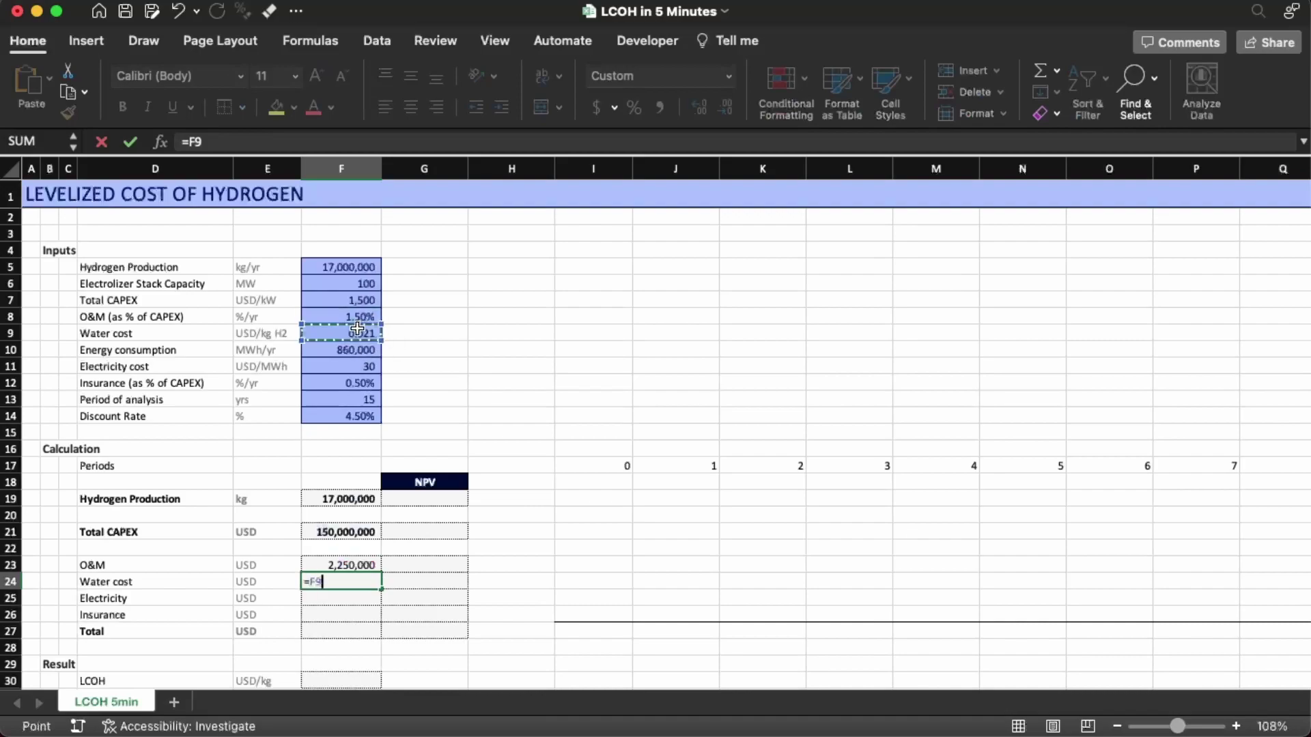
type("*")
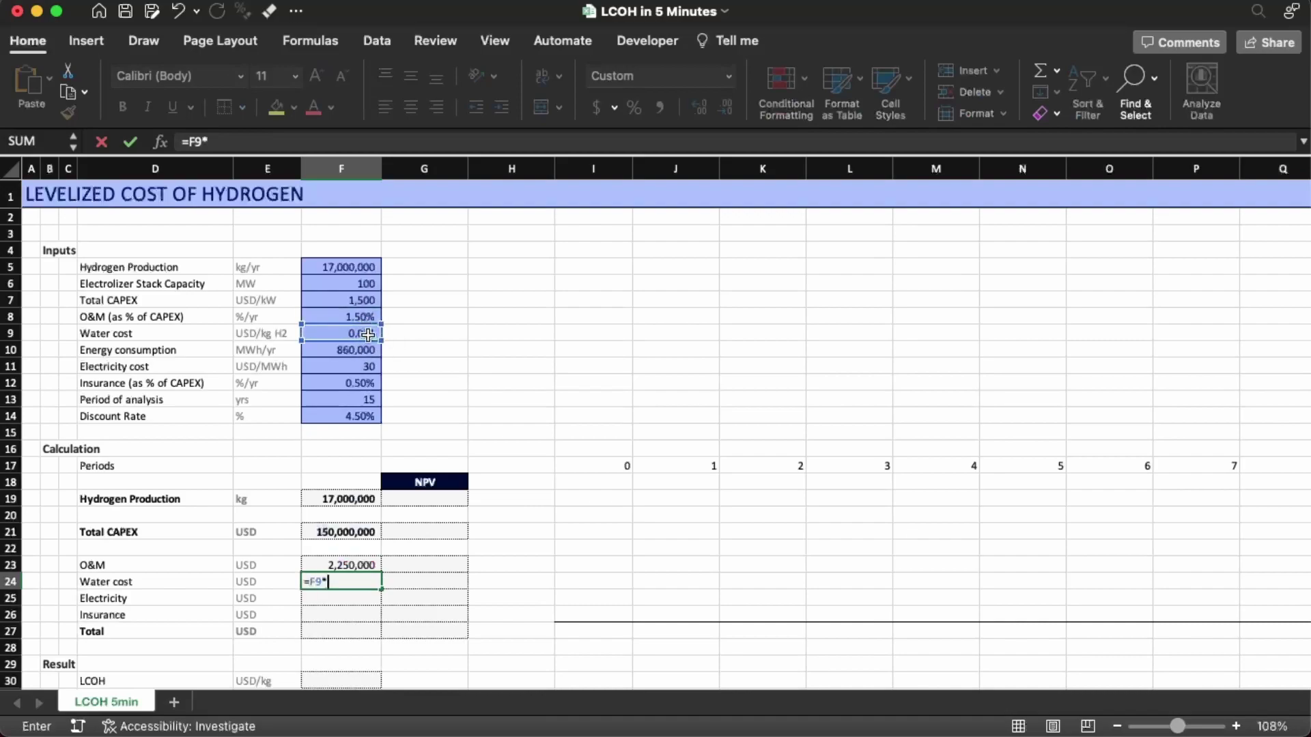
left_click(355, 266)
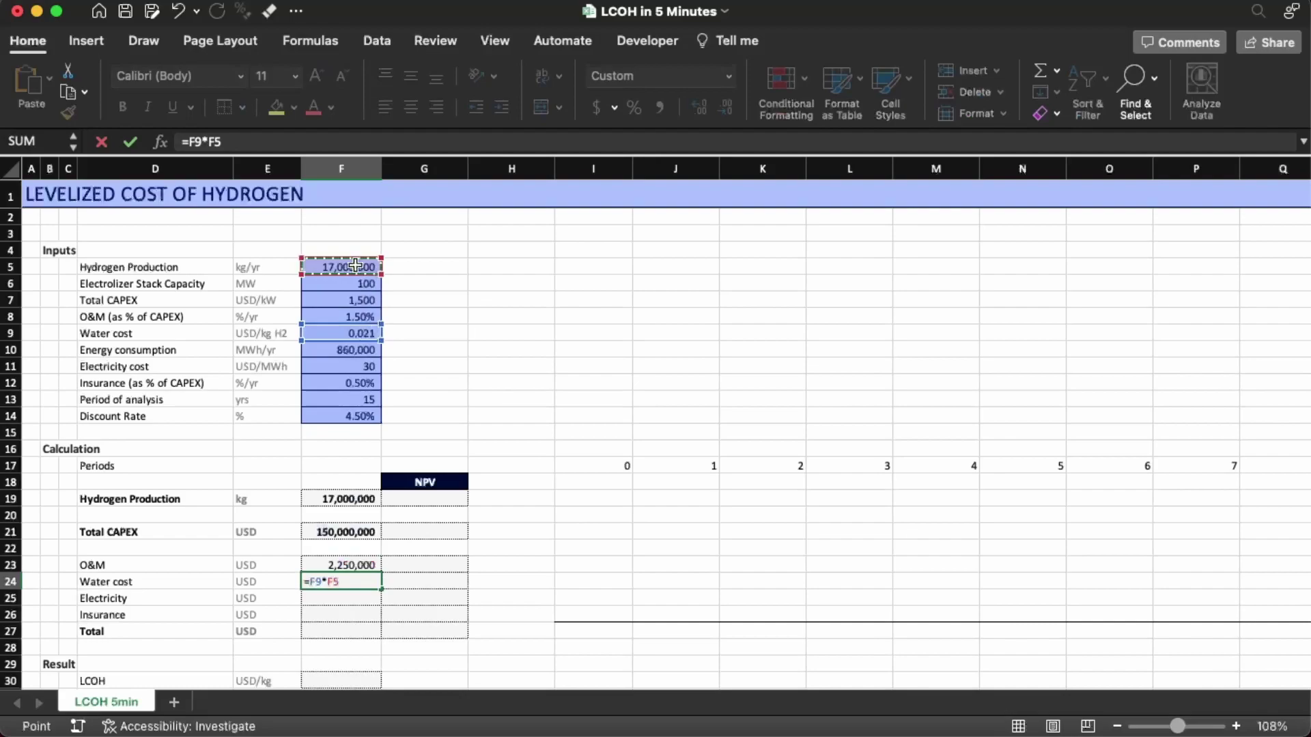
key("Return")
- Enter Electricity cost in F25 as =F10*F11, giving 25,800,000 USD
type("=")
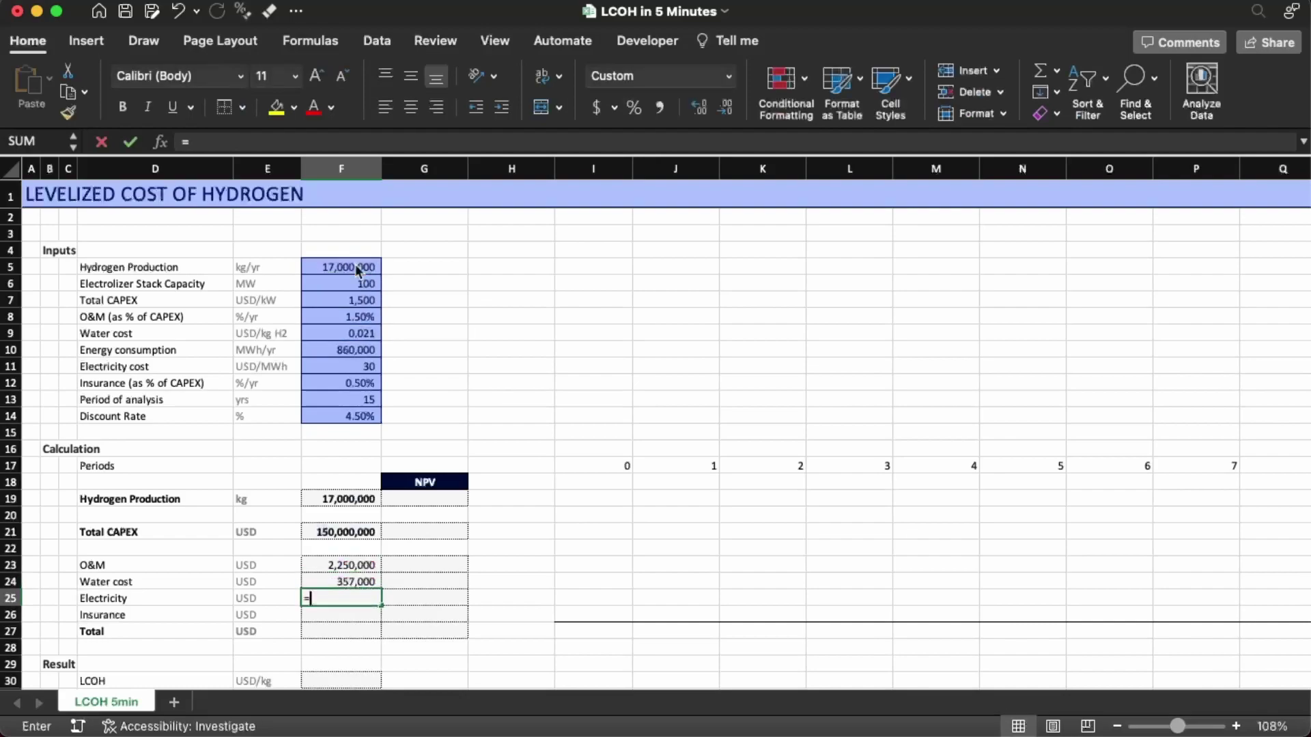
left_click(383, 346)
left_click(374, 350)
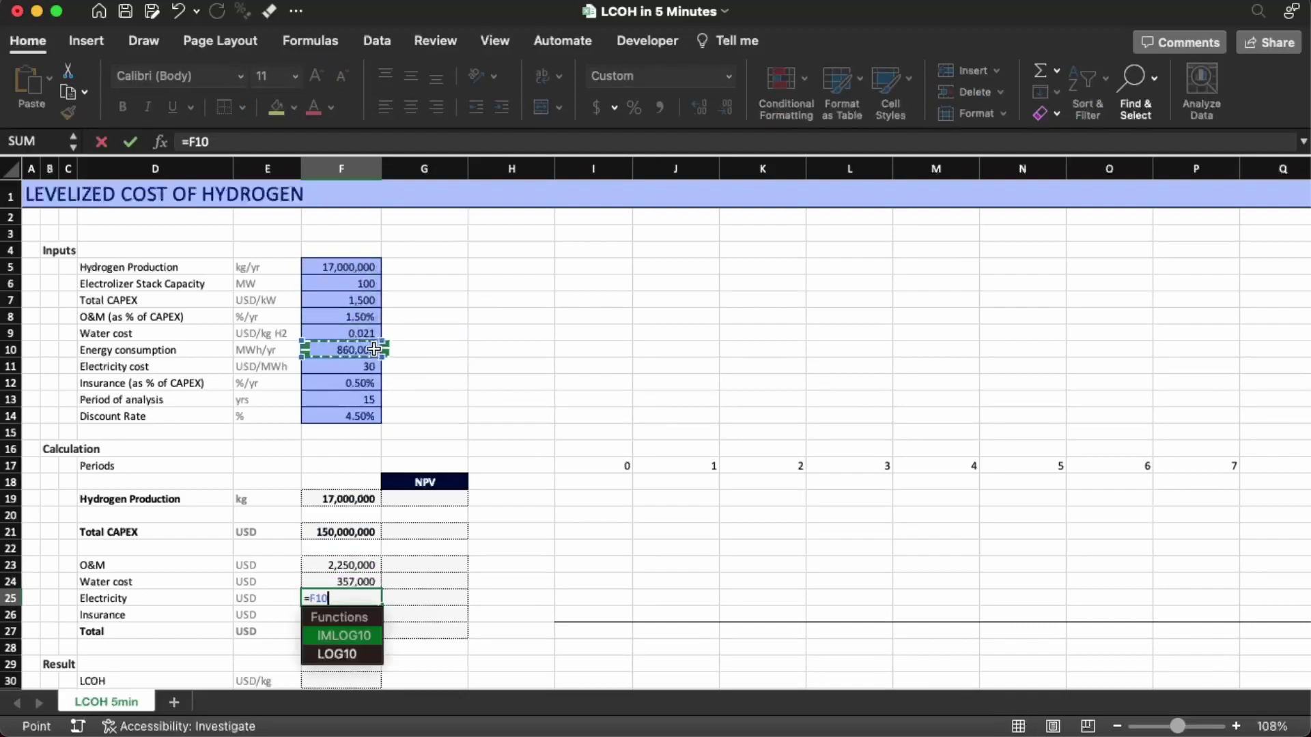
type("*")
left_click(369, 367)
key("Return")
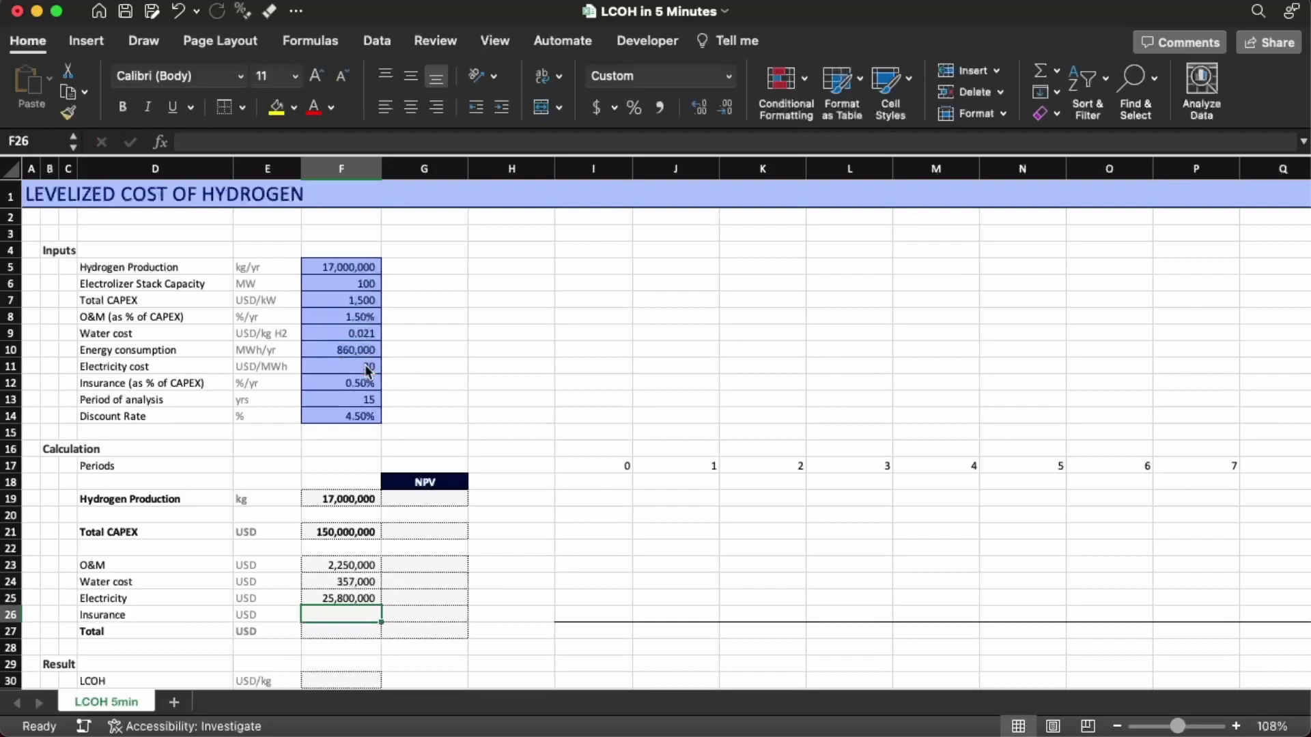
- Enter Insurance in F26 as =F21*F12, giving 750,000 USD
type("=")
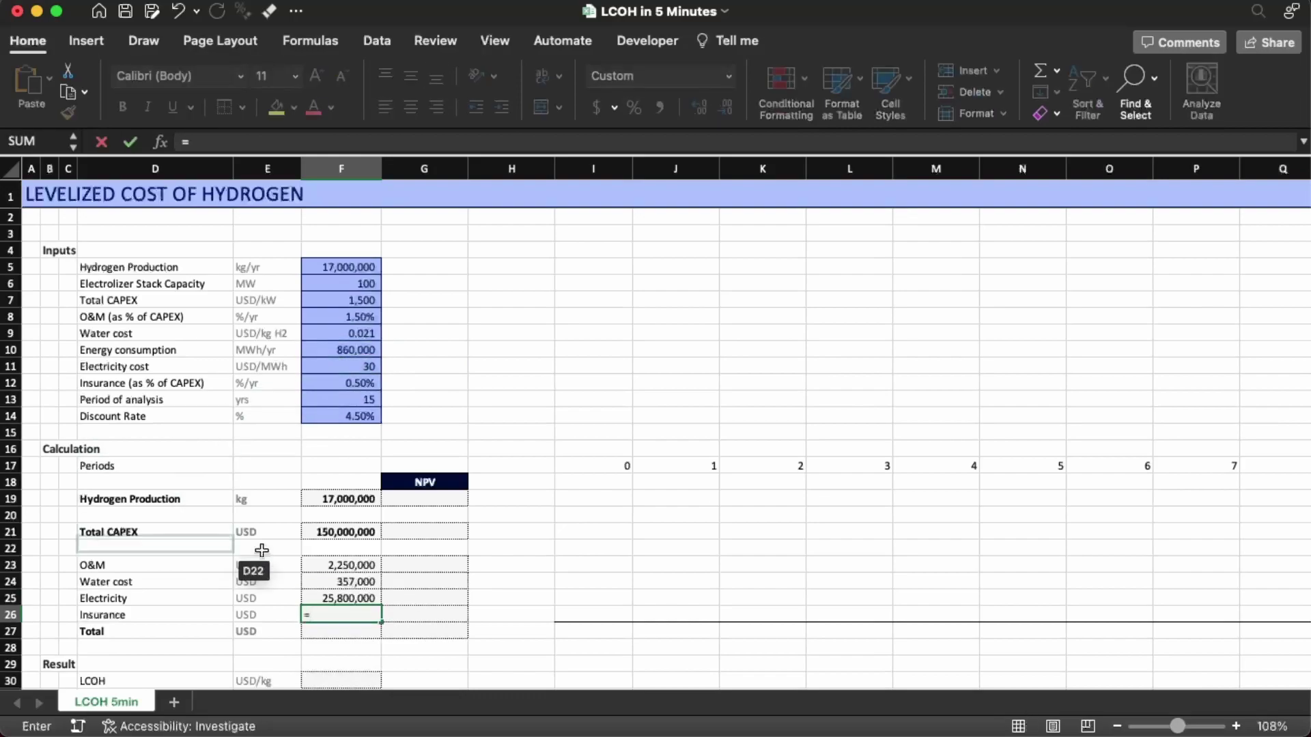
left_click(372, 534)
type("*")
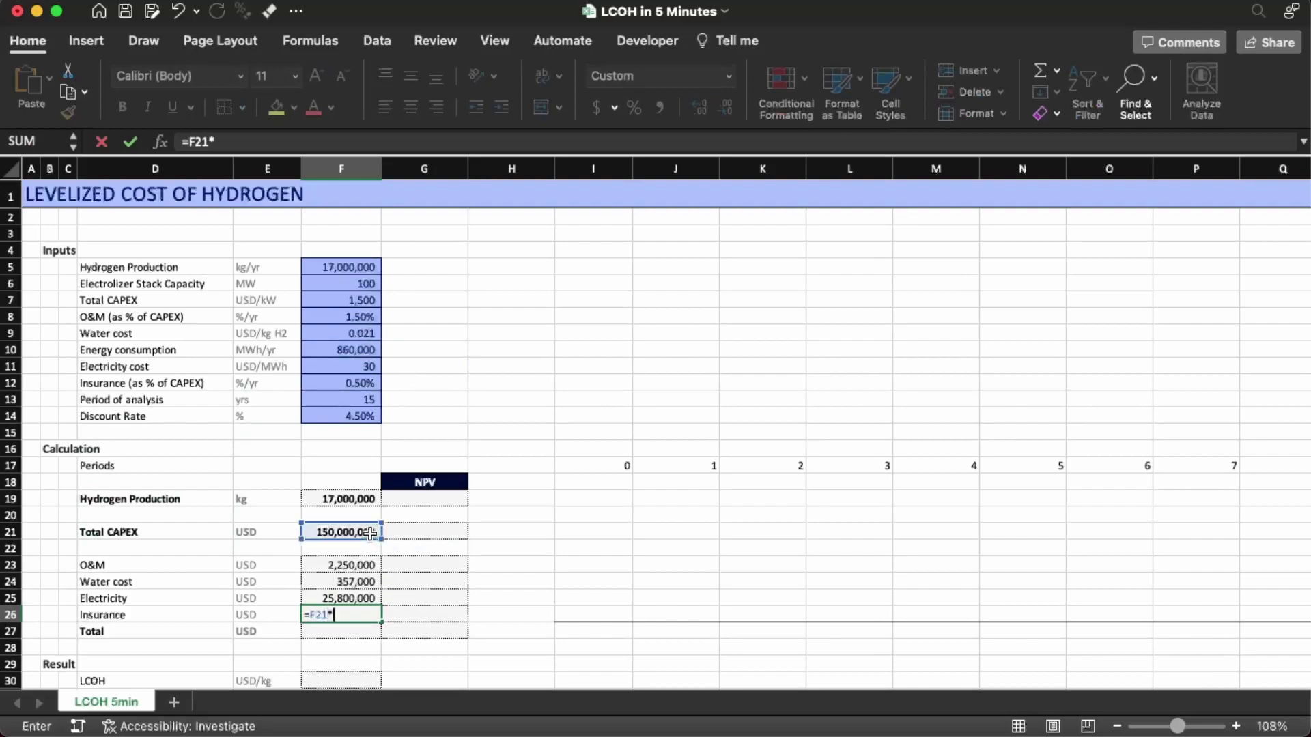
left_click(348, 385)
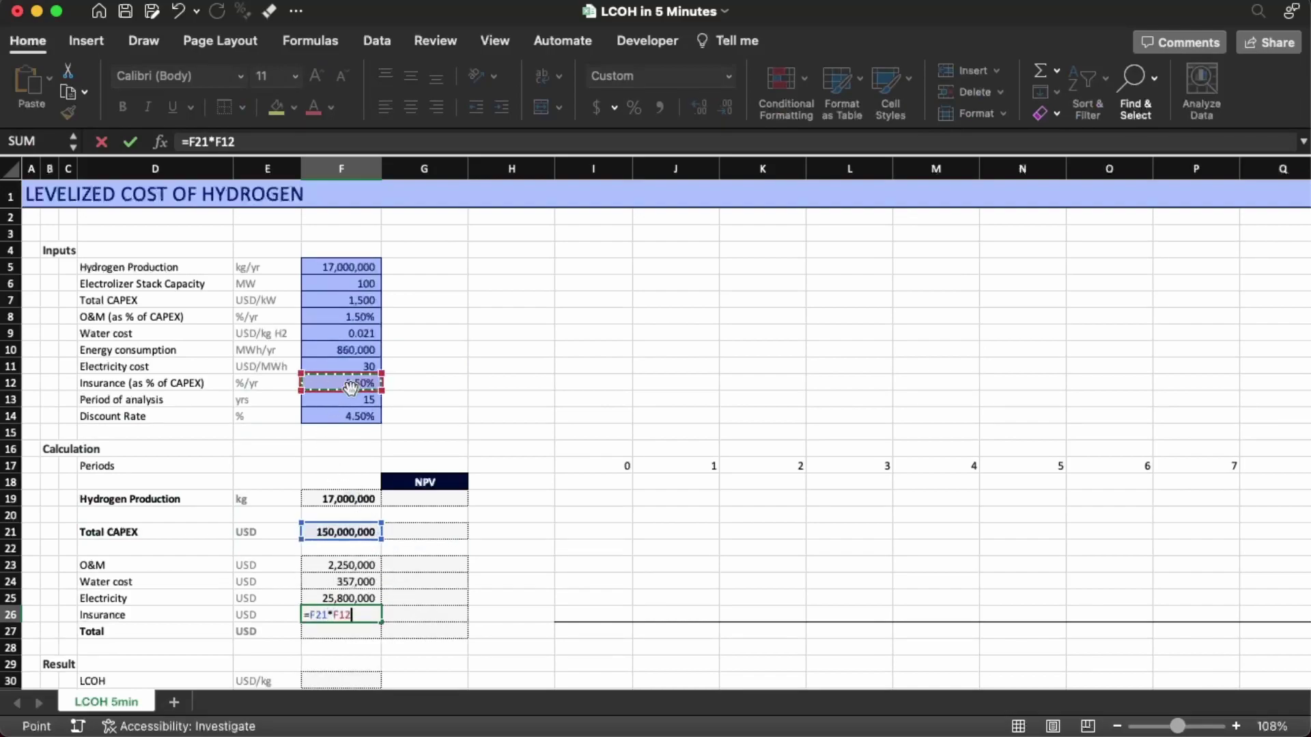
key("Return")
- Total the cost rows with =SUM(F23:F26), accepting Excel's suggested correction
type("=SUM((")
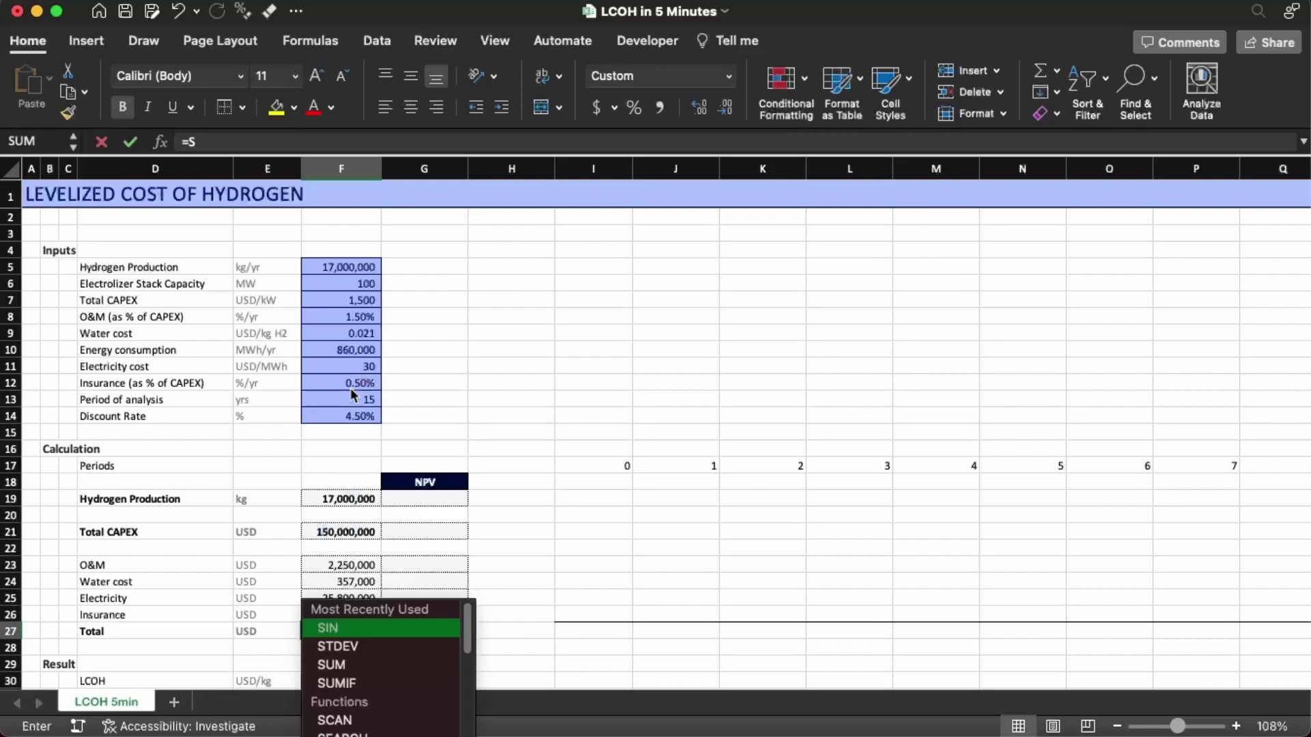
key("Up")
key("shift+Up")
key("shift+Up")
key("shift+Up")
key("Return")
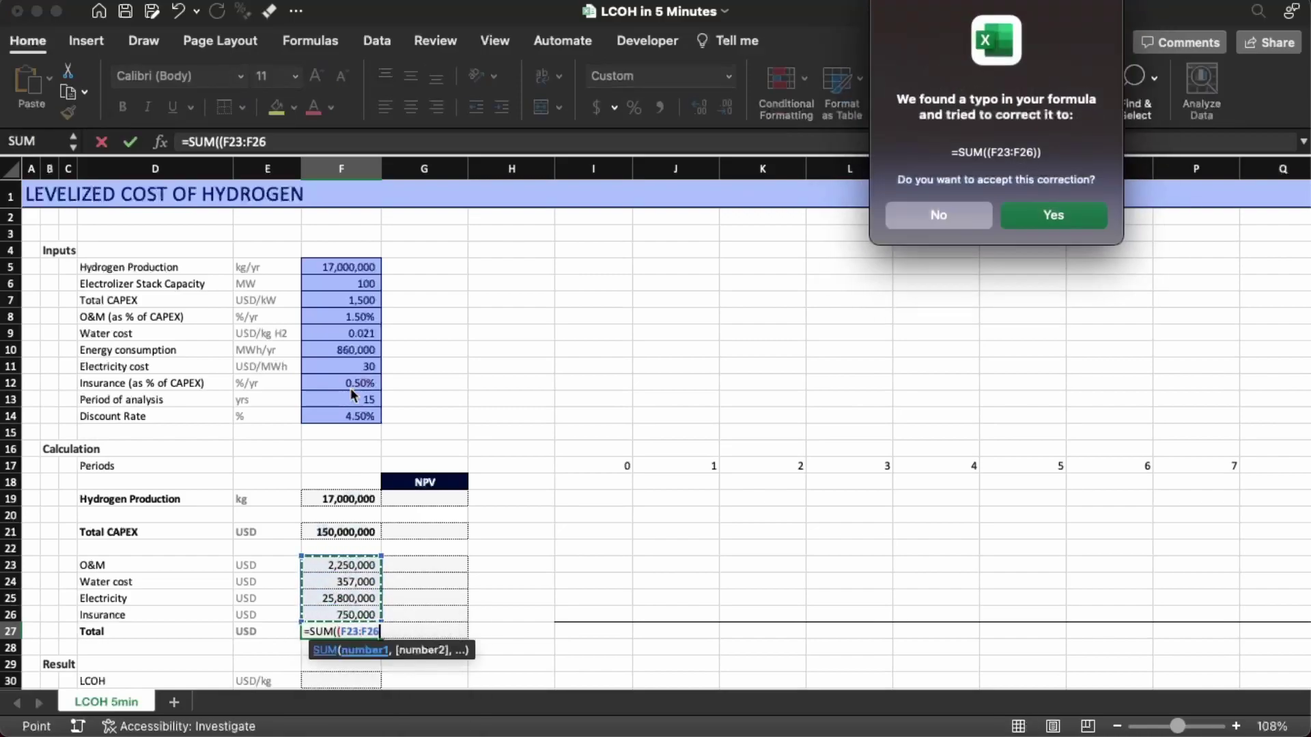
key("Return")
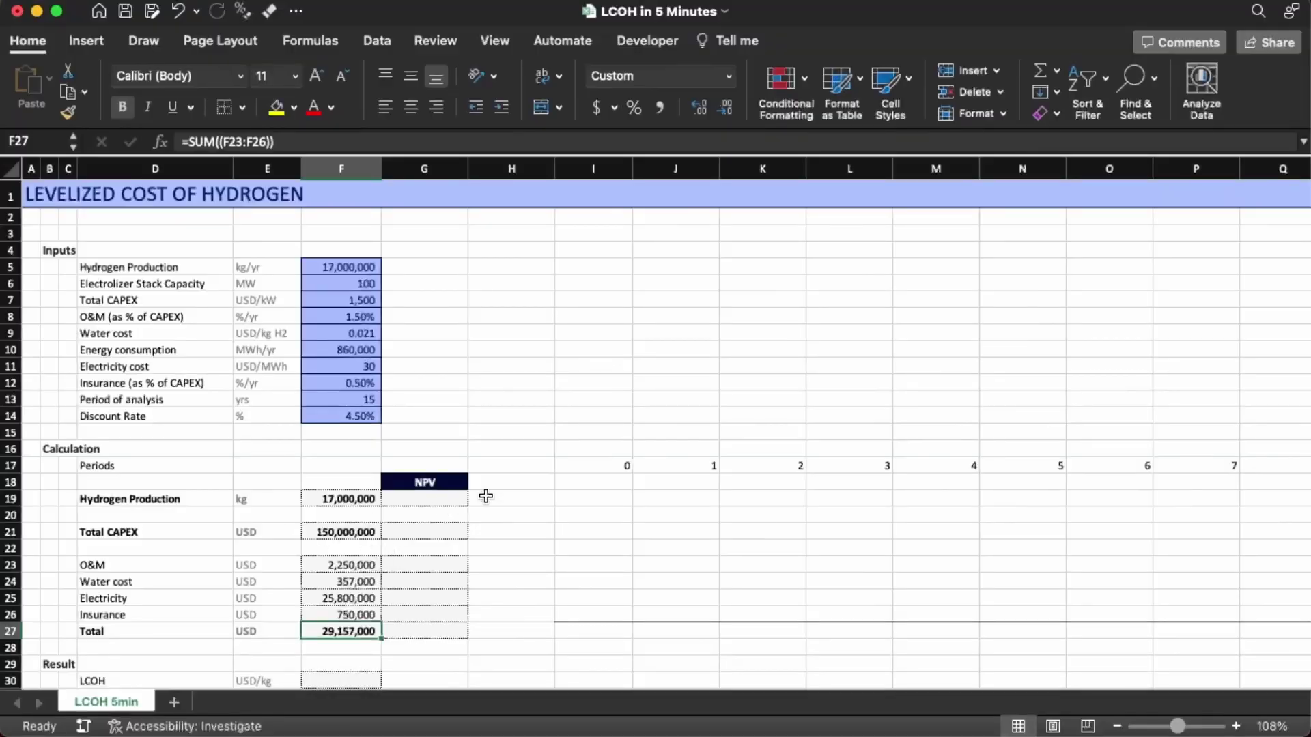
left_click_drag(351, 486, 340, 631)
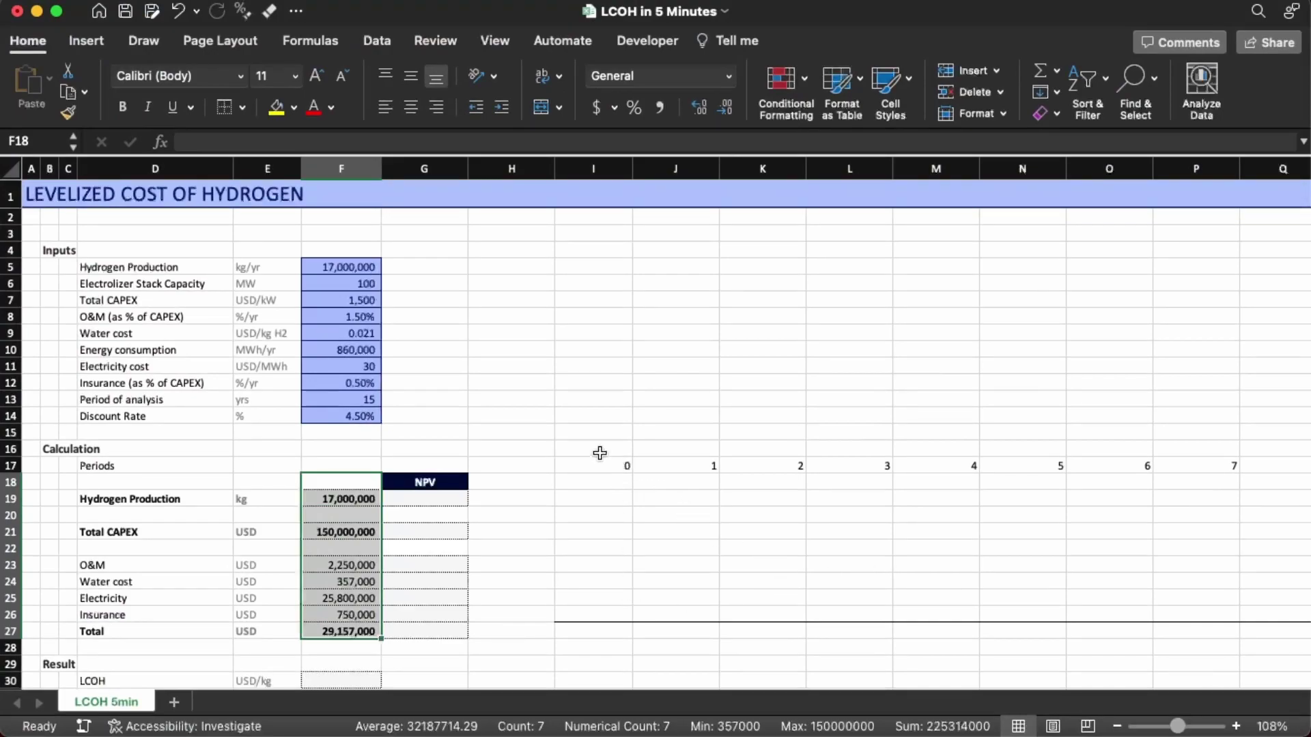
left_click_drag(600, 454, 588, 661)
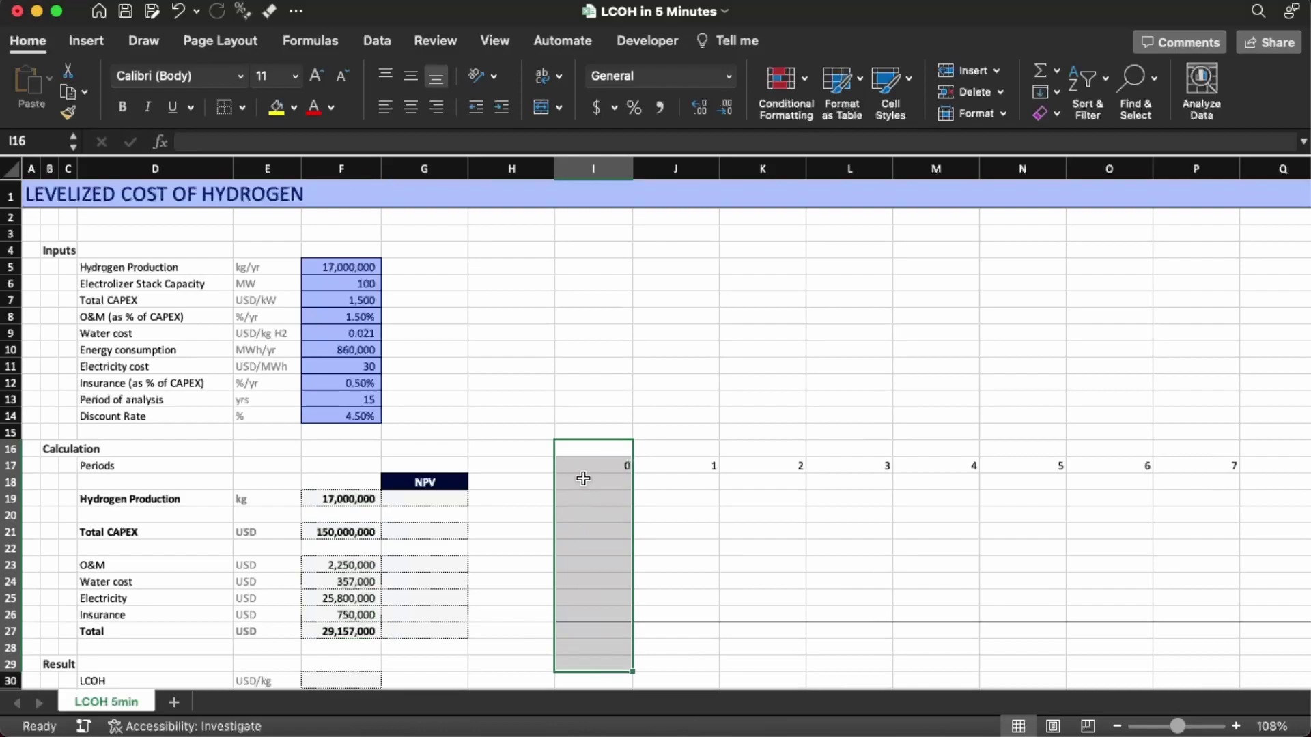
key("Right")
key("Down")
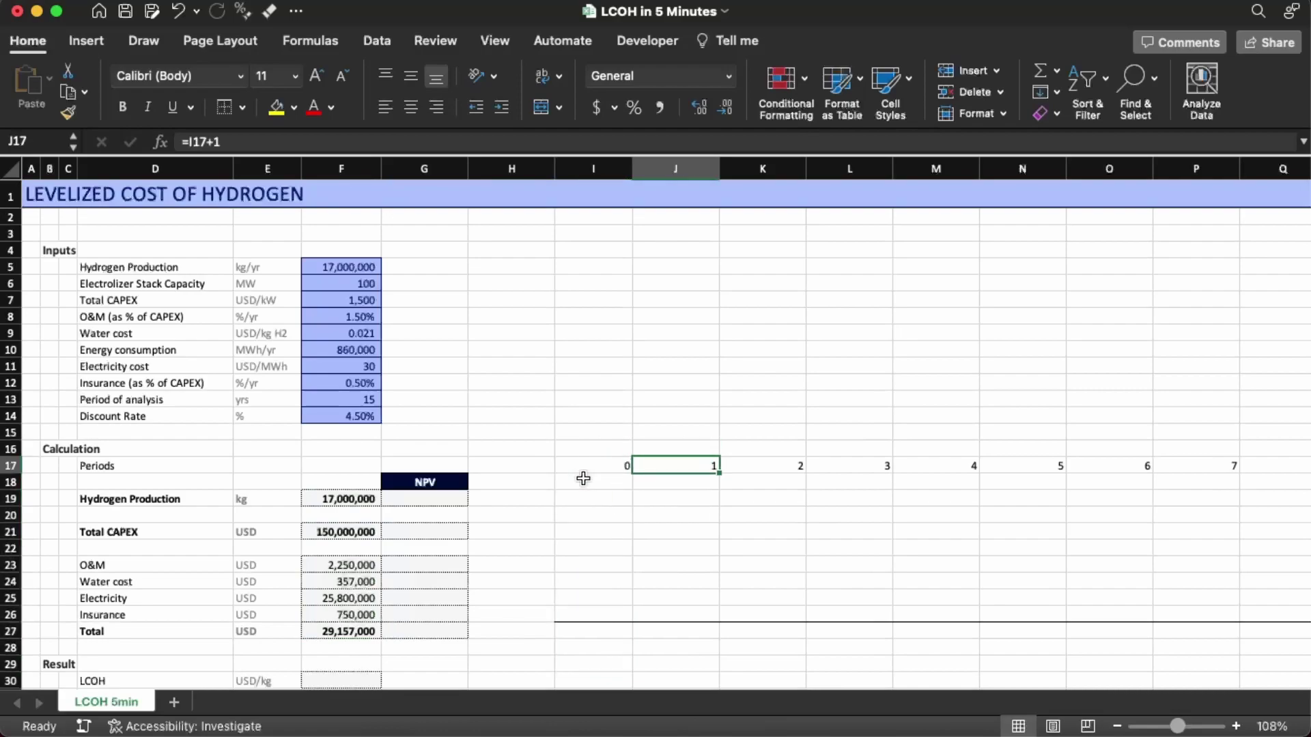
key("Left")
key("Down")
key("Down")
key("Left")
key("Left")
key("Left")
key("Right")
key("Right")
key("Right")
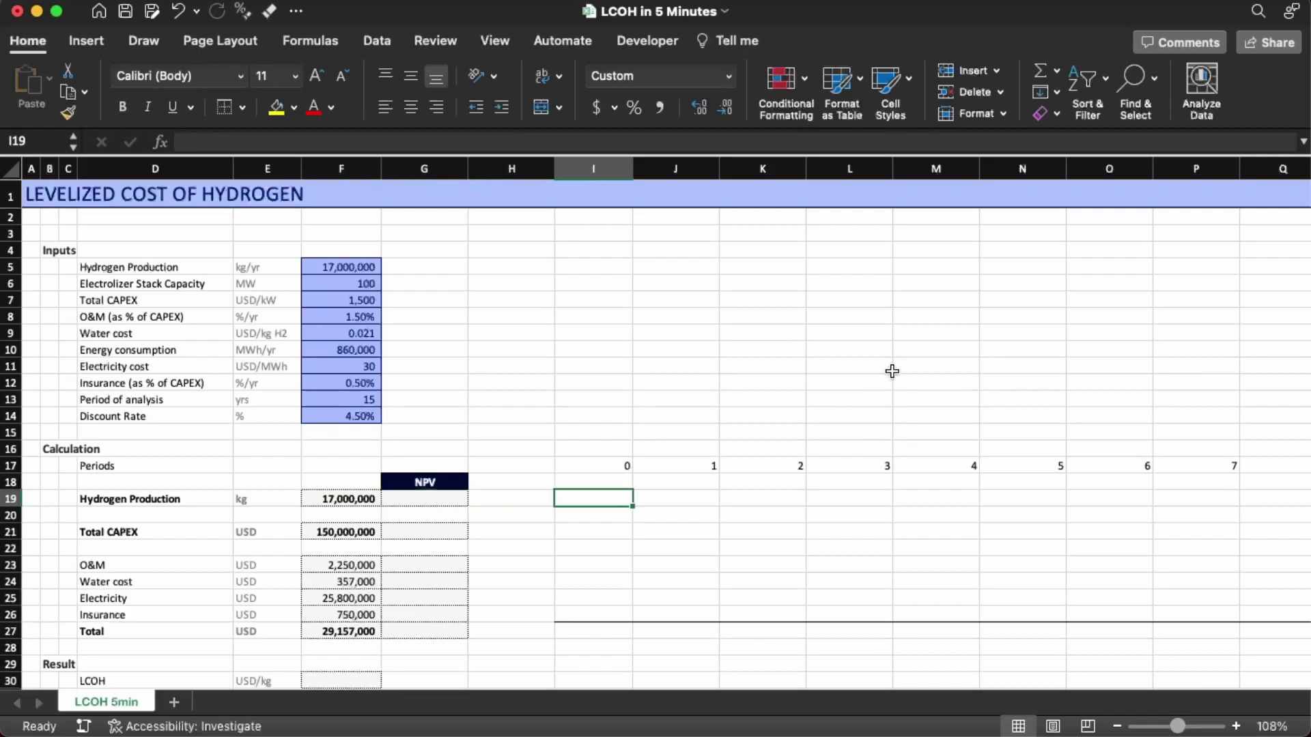
- Enter =IF(I$17<>0,$F19,) in I19 for period-0 Hydrogen Production
type("=if")
key("Tab")
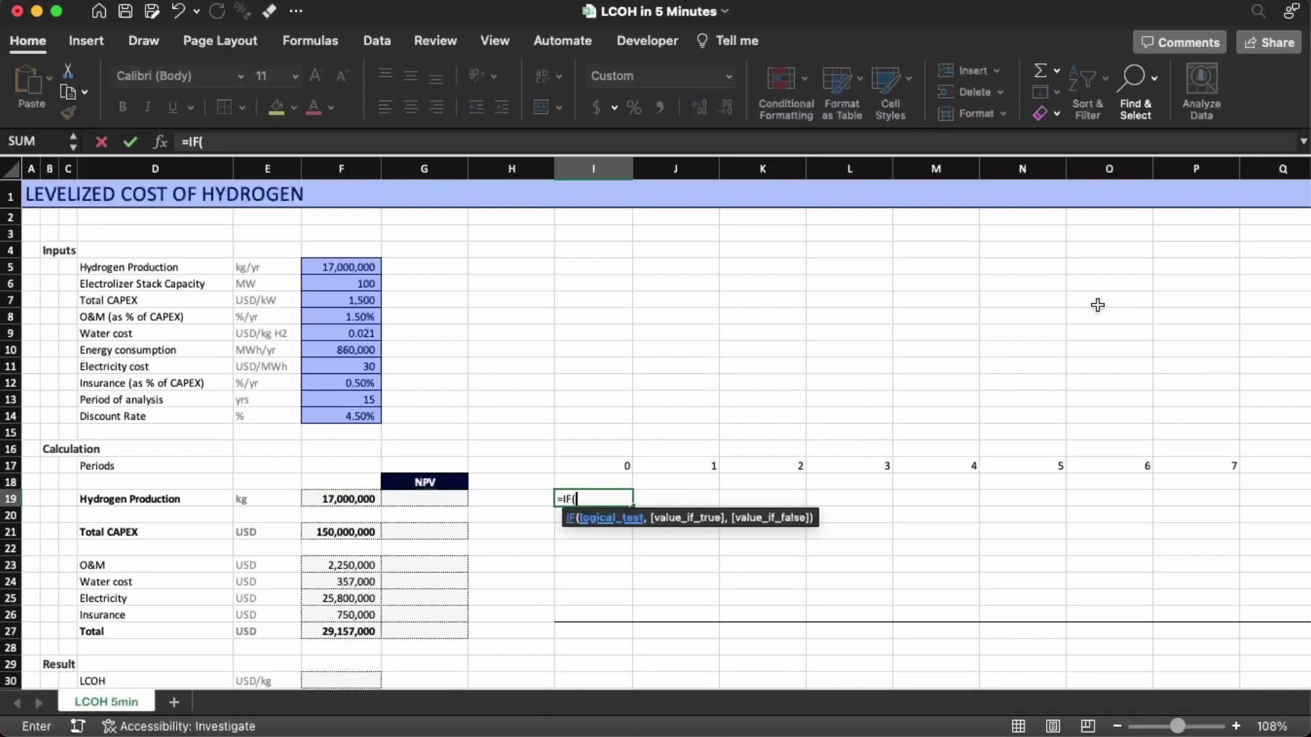
key("Up")
key("Up")
key("F4")
key("F4")
type("<>")
key("Up")
key("BackSpace")
key("BackSpace")
key("BackSpace")
type("0,")
key("Left")
key("Left")
key("Left")
key("F4")
key("F4")
key("F4")
type(",")
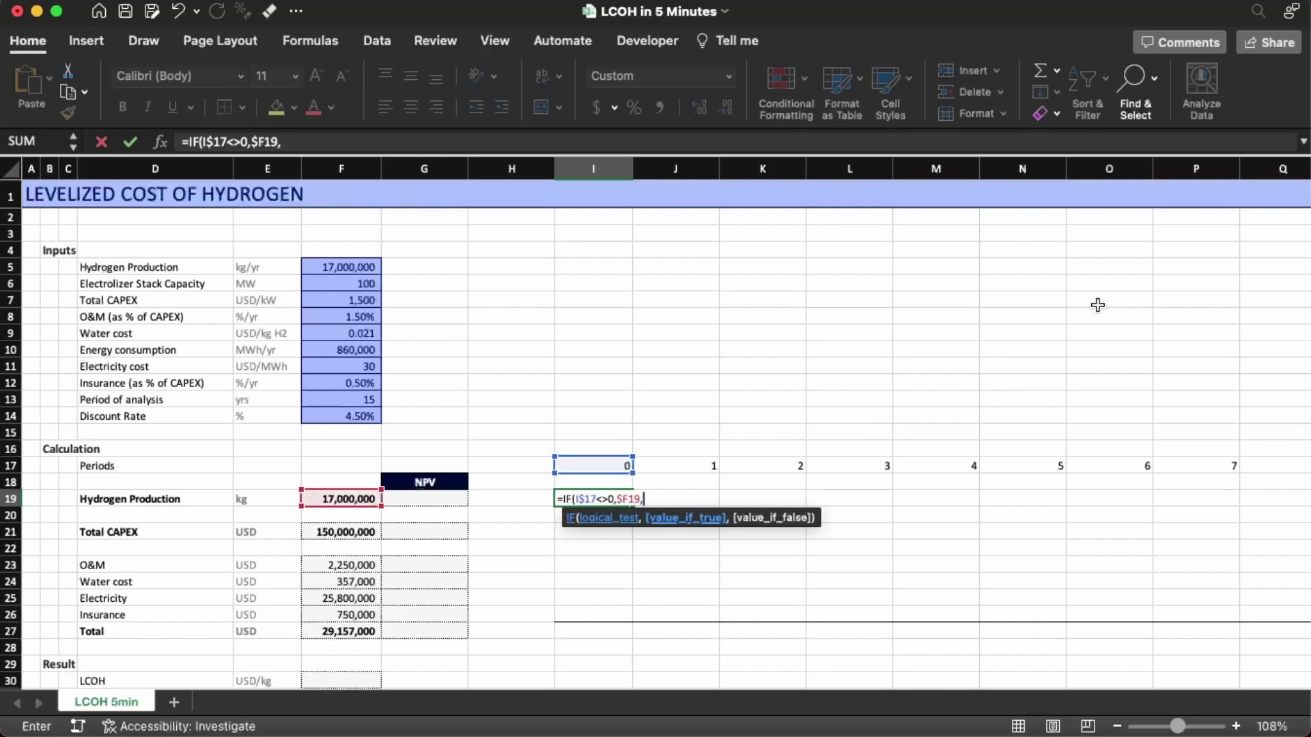
type(")")
key("Return")
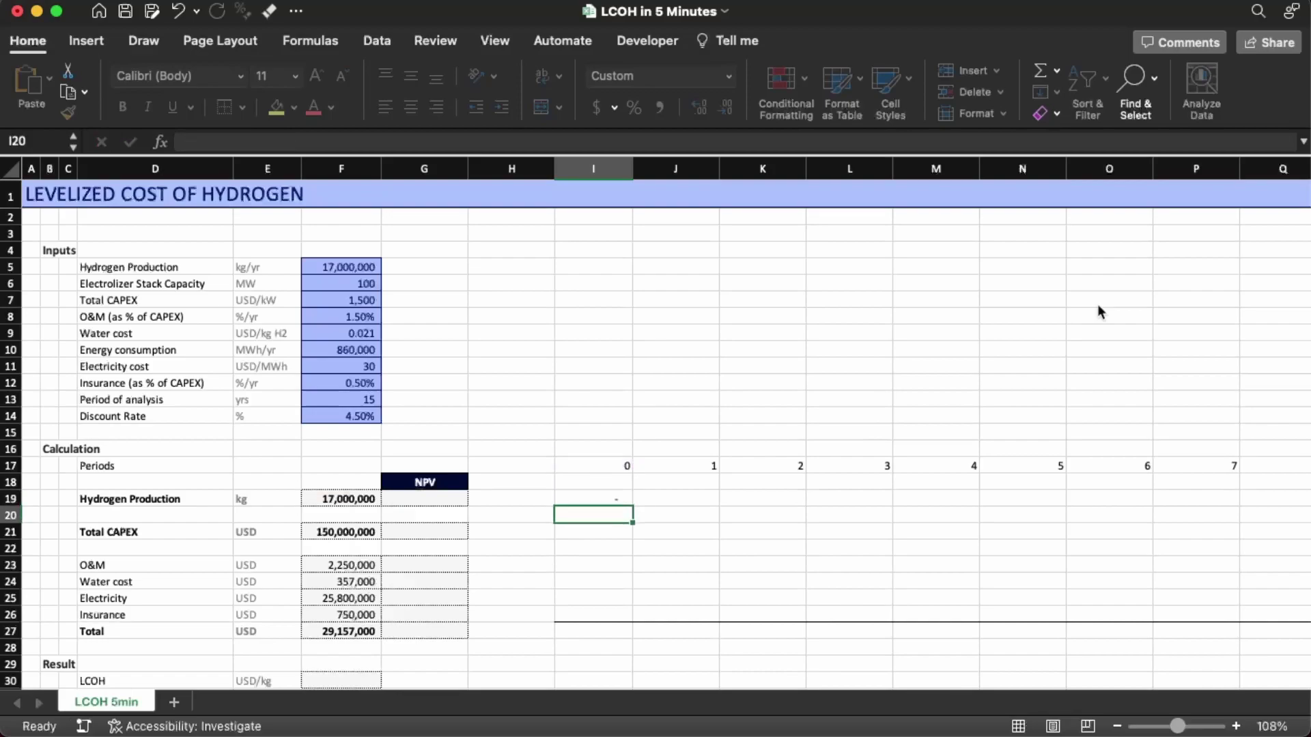
- Fill the production formula across row 19 for periods 1–15
key("Up")
key("super+c")
key("super+shift+Right")
key("Return")
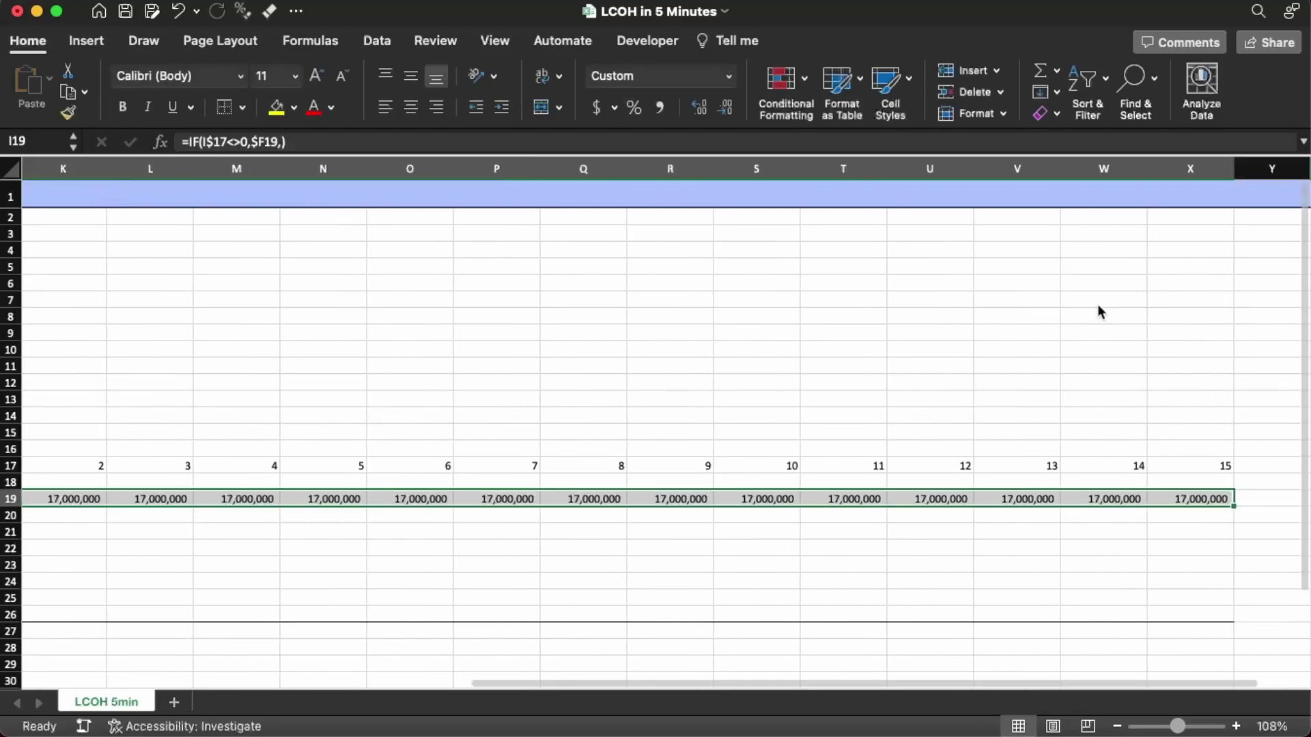
- Copy the I19 production formula into the Total CAPEX cell I21
key("Left")
key("super+Left")
key("super+Left")
key("super+Left")
key("Right")
key("Right")
key("Right")
key("Right")
key("Right")
key("Right")
key("Right")
key("Right")
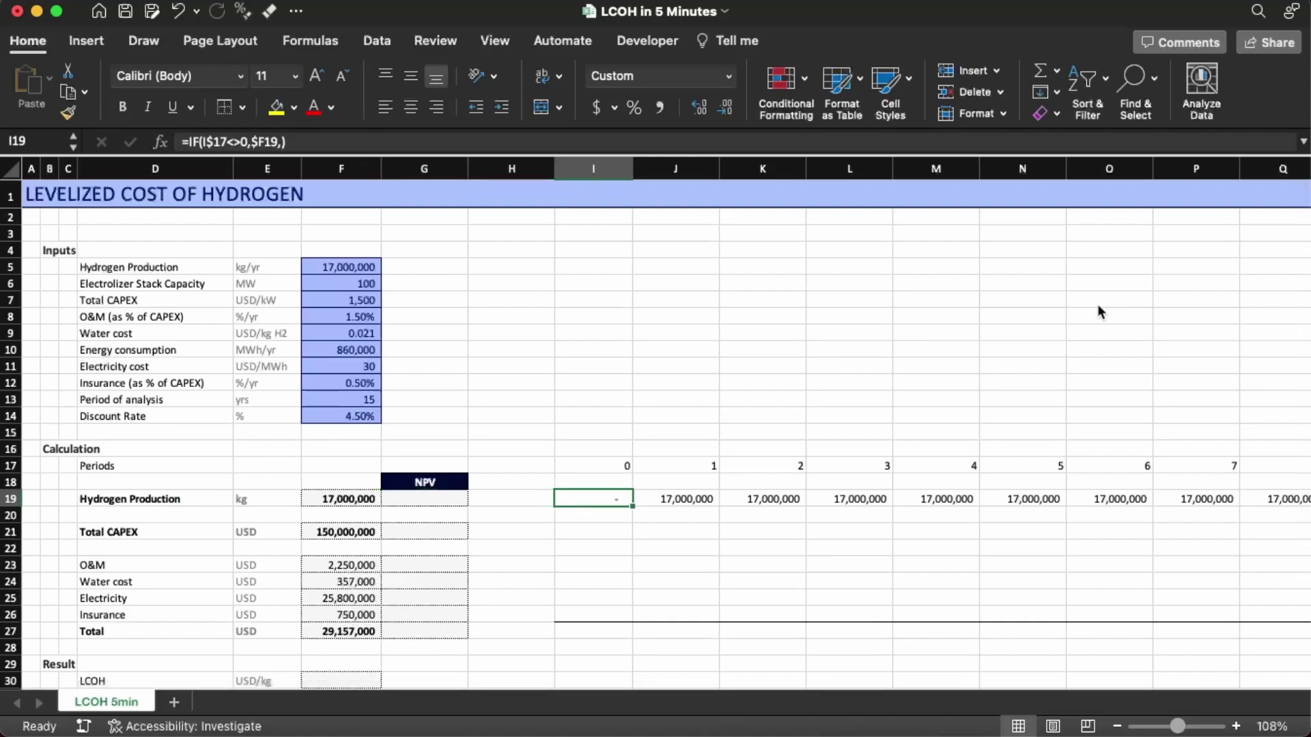
key("super+c")
key("Down")
key("Down")
key("Return")
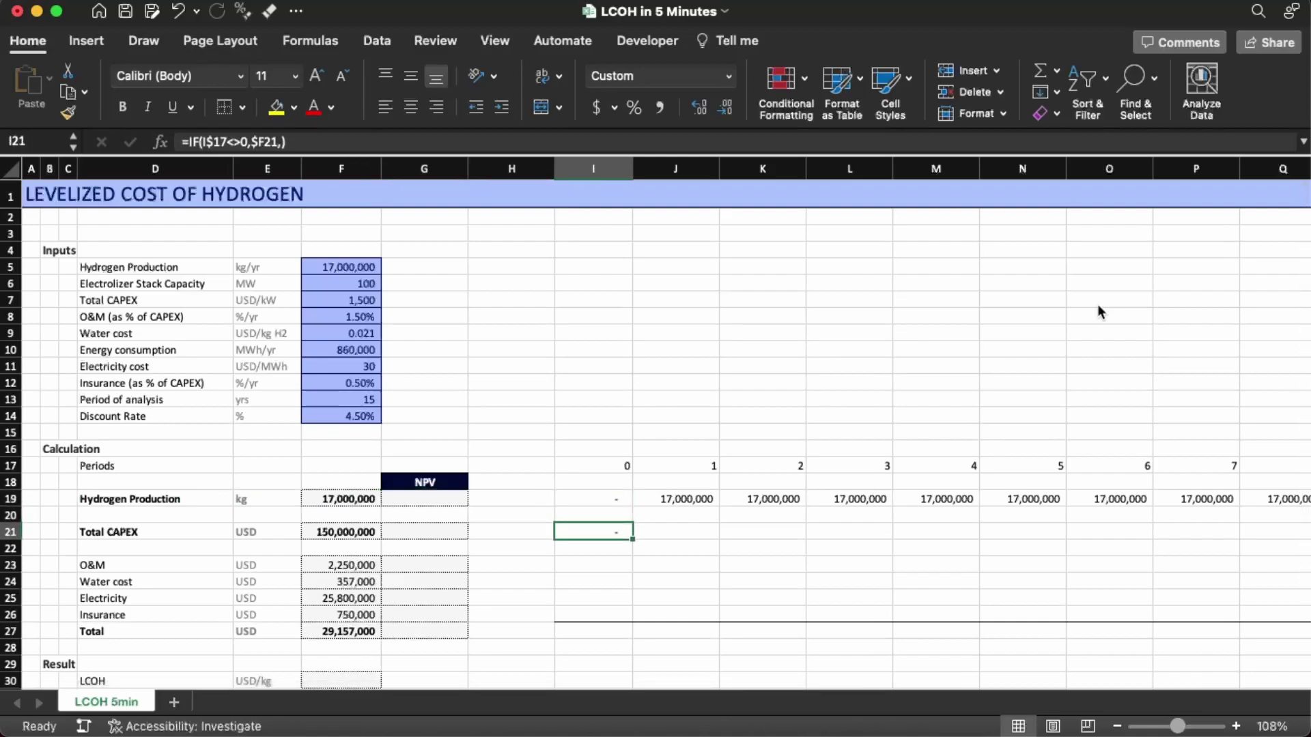
- Change I21's condition to =IF(I$17=0,$F21,) so CAPEX appears only in period 0
key("F2")
key("Left")
key("Left")
key("Left")
key("Left")
key("Left")
key("Left")
key("Left")
key("Left")
key("BackSpace")
key("BackSpace")
key("BackSpace")
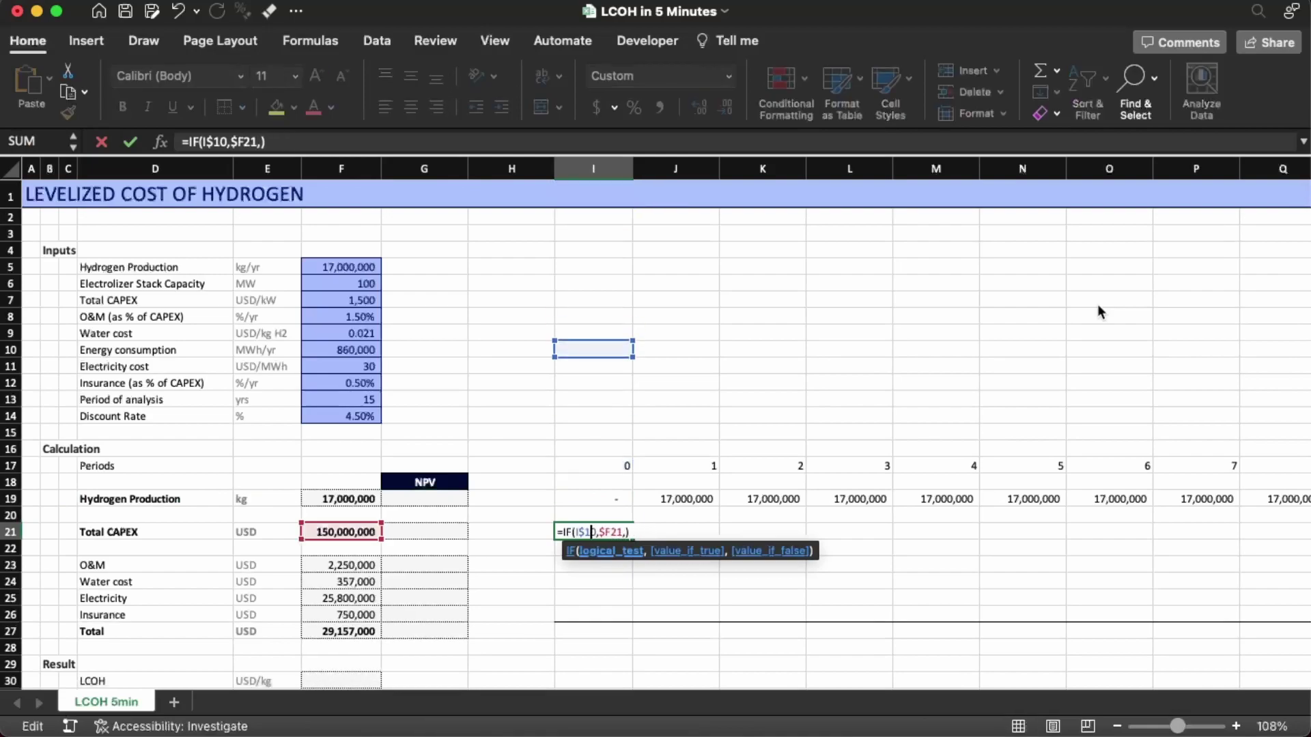
type("7<>")
key("Right")
key("Left")
key("BackSpace")
key("BackSpace")
type("=")
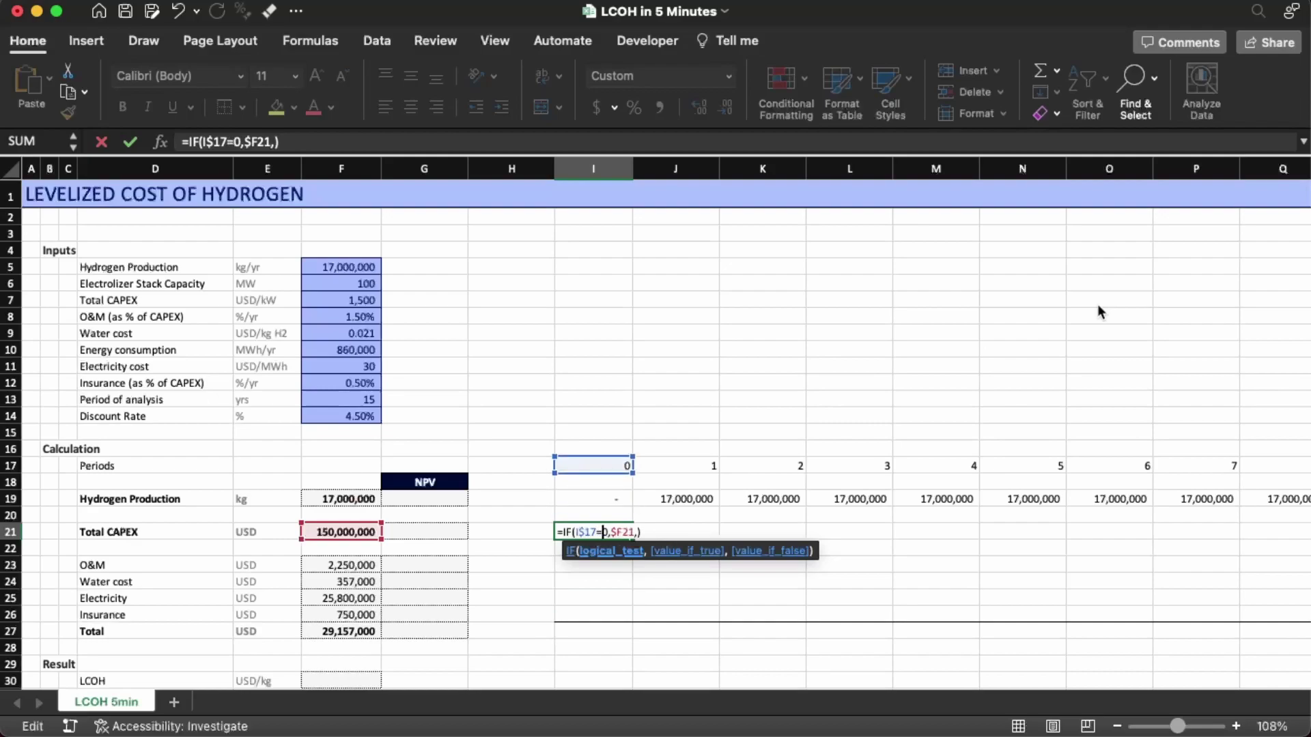
key("Return")
- Fill the CAPEX formula across all periods in row 21
key("Up")
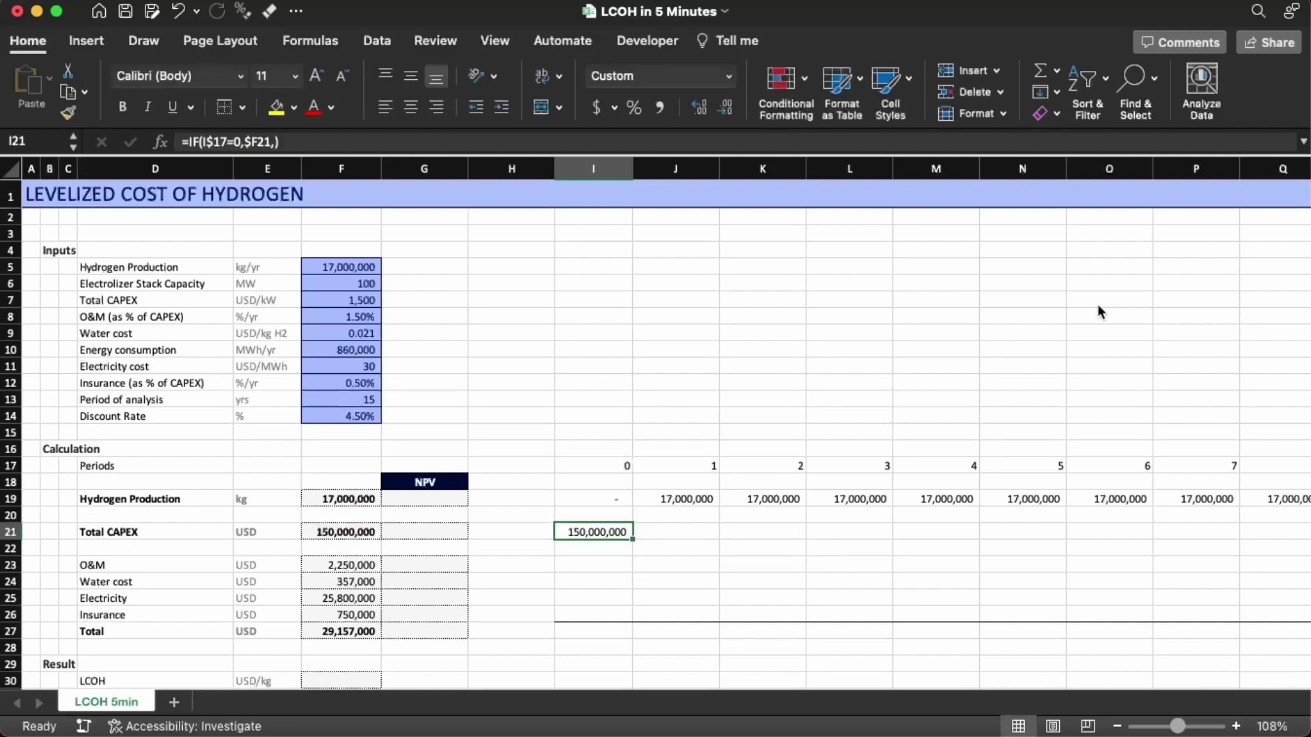
key("super+c")
key("super+shift+Right")
key("Return")
key("super+Left")
key("super+Left")
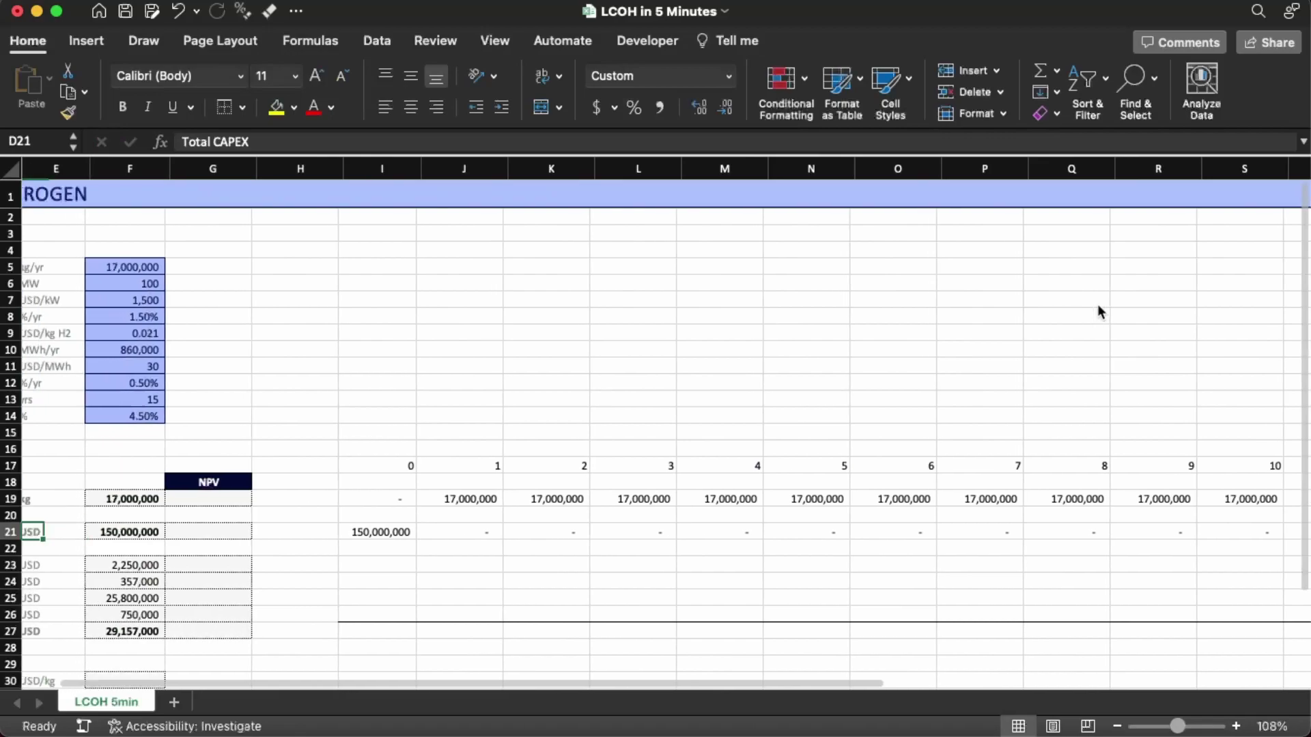
key("Right")
key("Right")
key("Right")
key("Right")
key("Right")
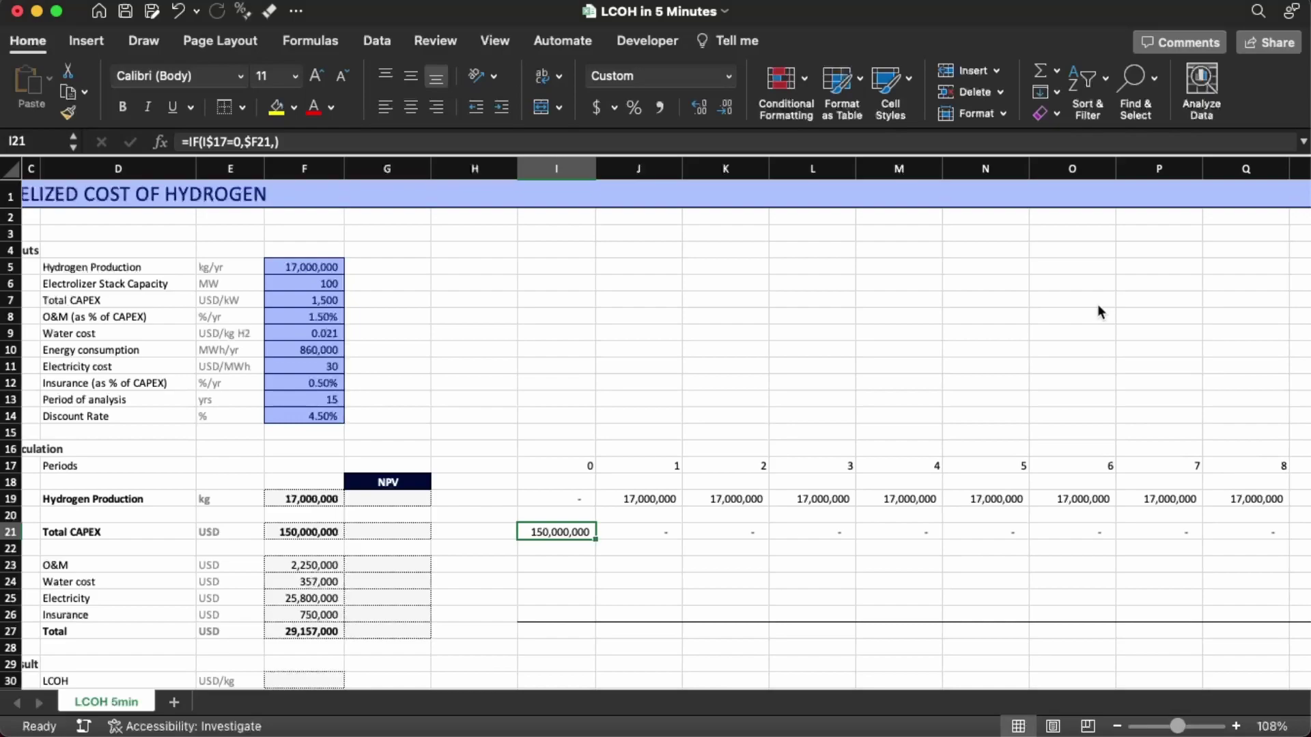
- Paste the period 0 production IF formula, formulas only, into the four cost rows across every period
key("Up")
key("Up")
key("Left")
key("Right")
key("super+c")
key("Down")
key("Down")
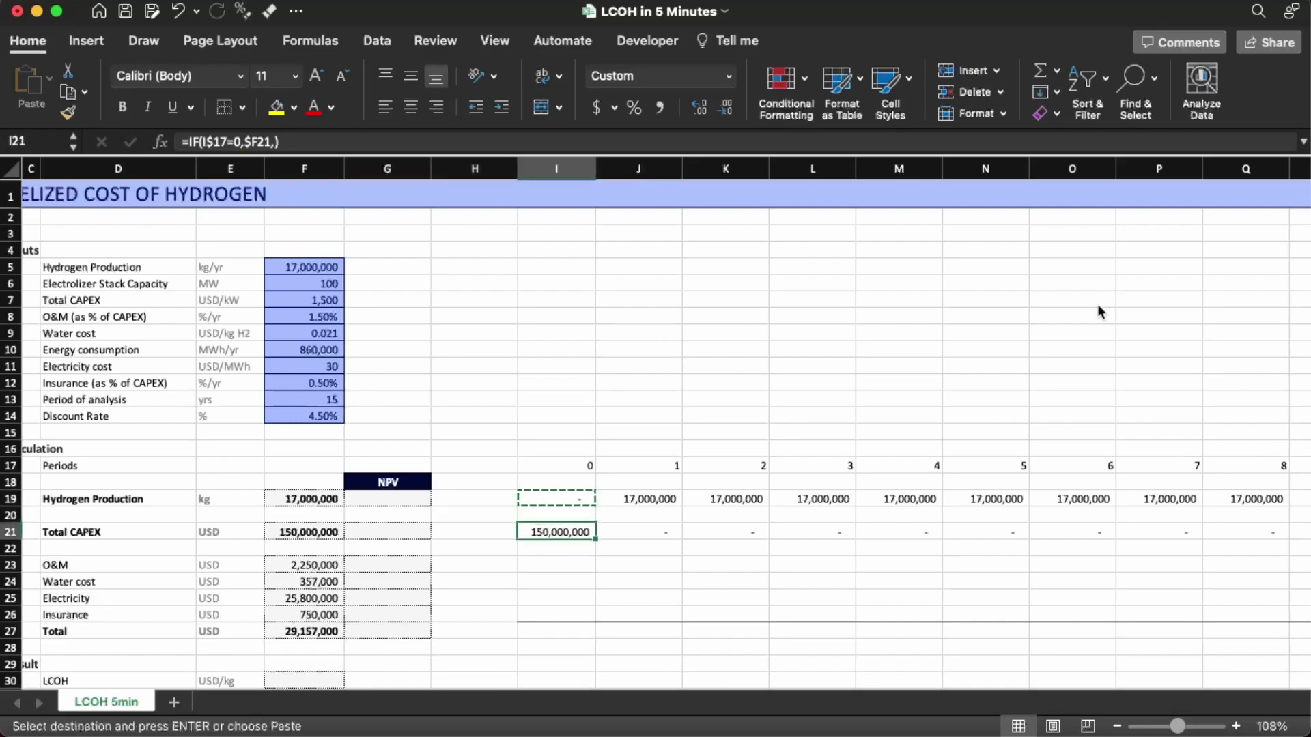
key("Down")
key("shift+Down")
key("shift+Down")
key("shift+Down")
key("shift+Down")
key("shift+Right")
key("shift+Right")
key("shift+Right")
key("shift+Right")
key("shift+Right")
key("shift+Right")
key("shift+Right")
key("shift+Right")
key("shift+Right")
key("shift+Right")
key("shift+Right")
key("shift+Right")
key("shift+Right")
key("shift+Right")
key("shift+Right")
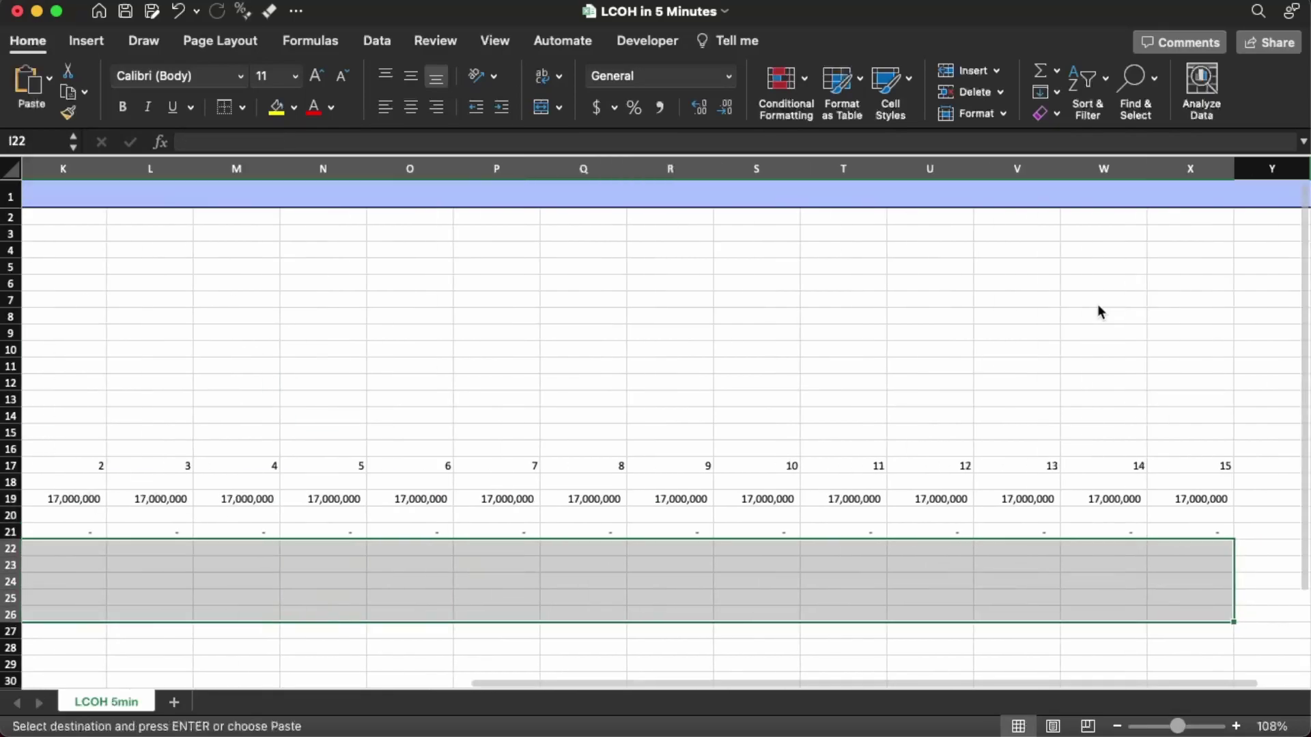
key("t")
key("f")
key("Return")
- Clear the pasted zeros from the blank spacer row across all periods
key("Left")
key("Right")
key("Right")
key("Right")
key("super+shift+Right")
key("Delete")
key("Home")
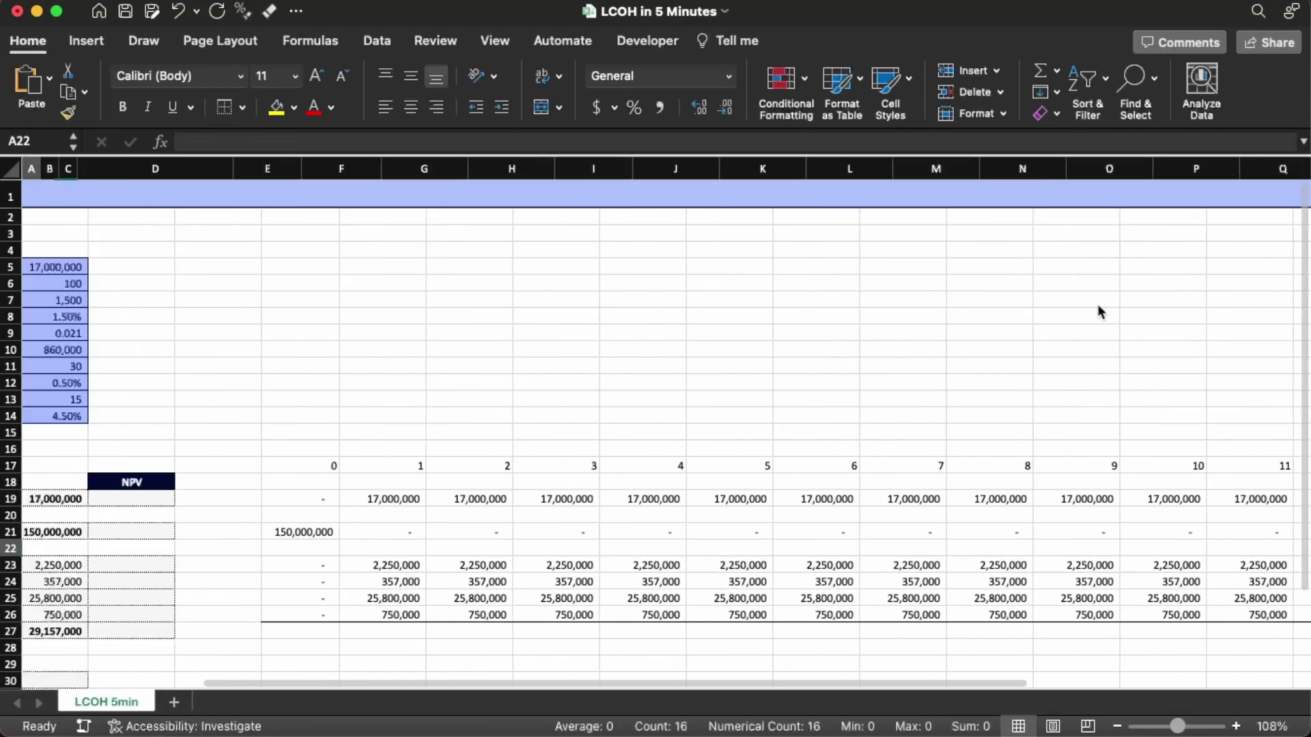
key("Right")
key("Right")
key("Right")
key("Right")
key("Right")
- Verify the O&M, Water and Electricity formulas for the early operating years
key("Right")
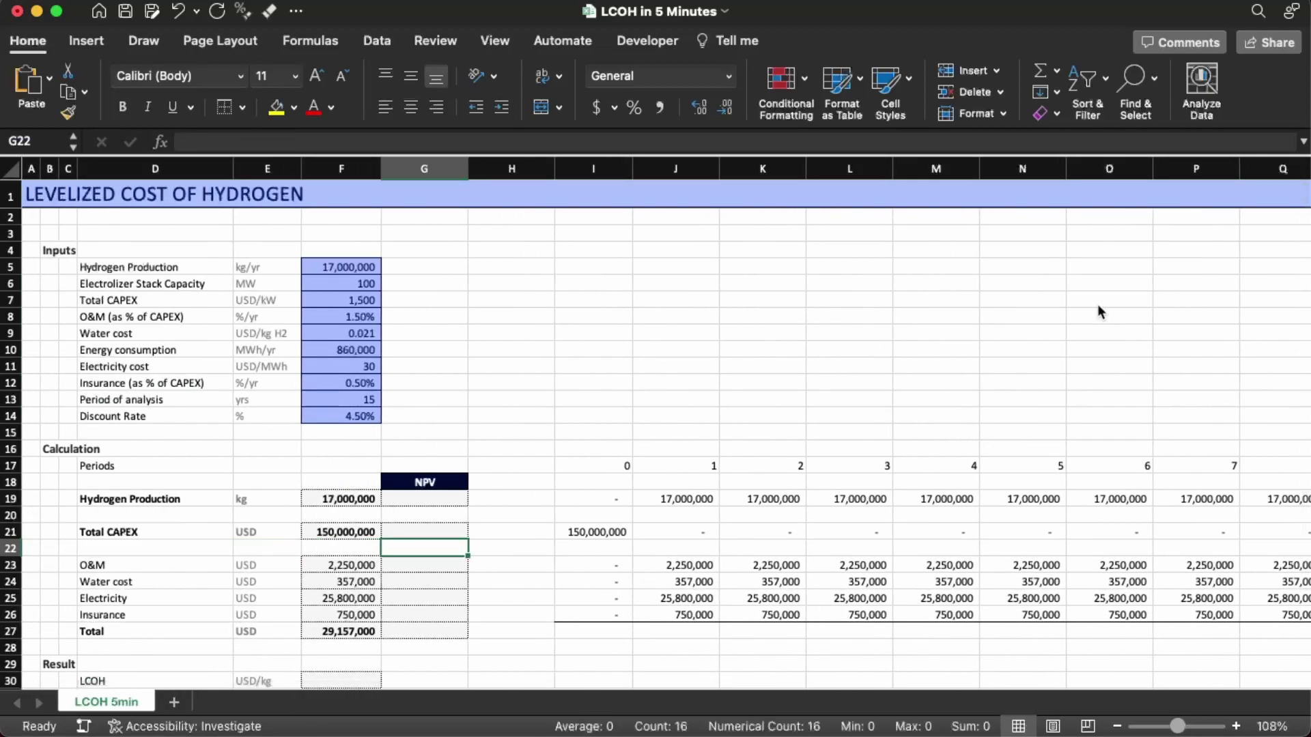
key("Down")
key("Right")
key("Right")
key("F2")
key("Tab")
key("F2")
key("Return")
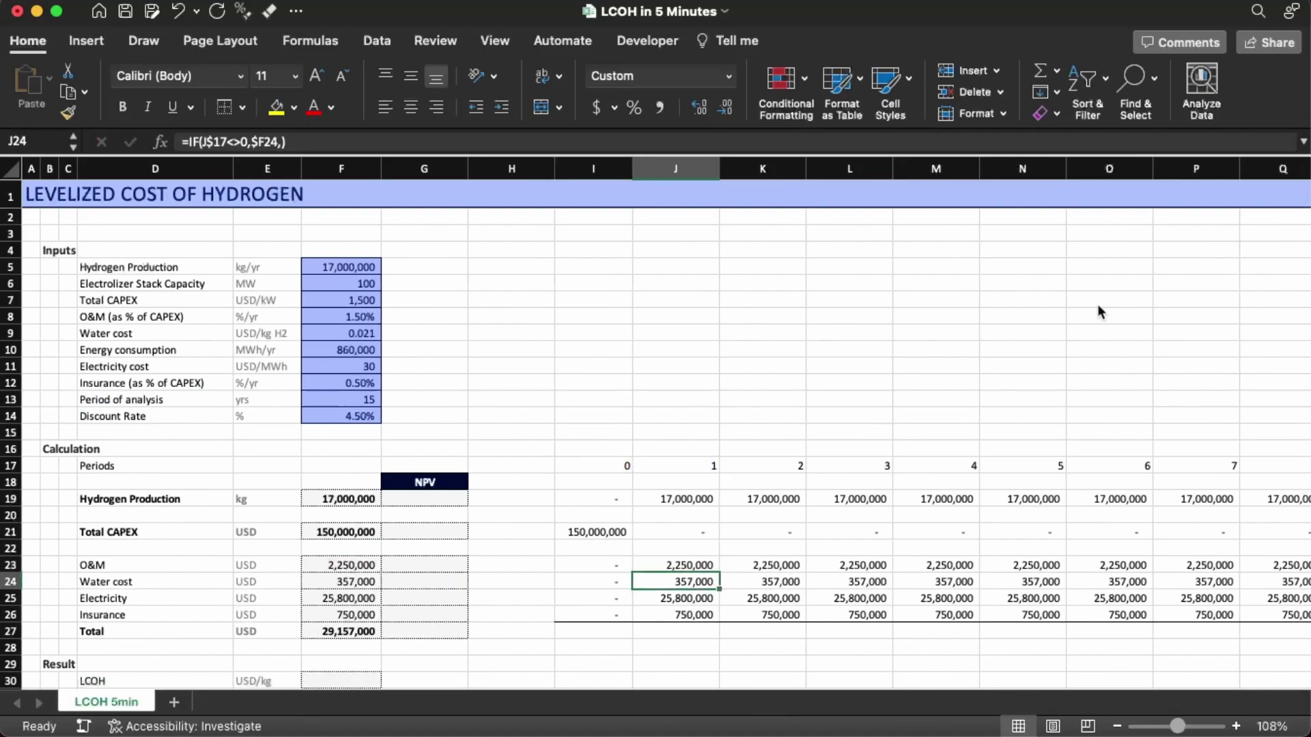
key("Right")
key("F2")
key("Tab")
key("F2")
key("Return")
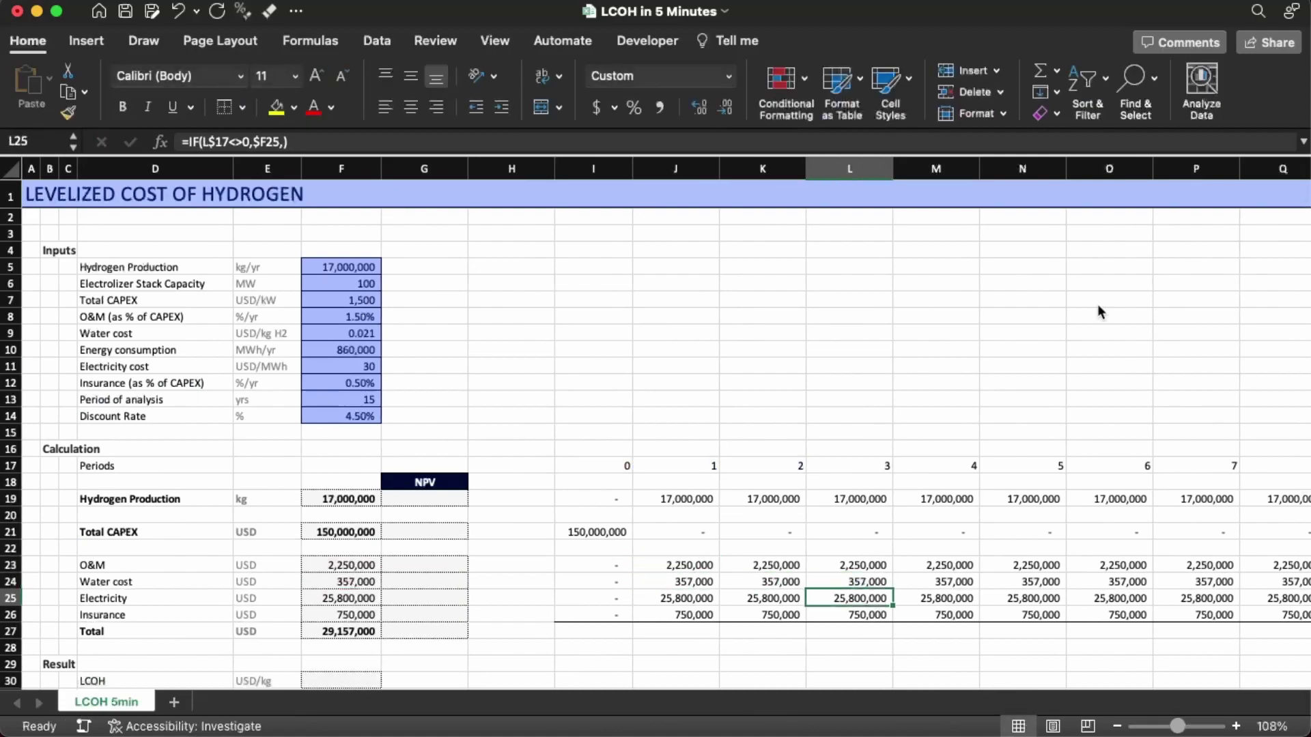
key("F2")
key("Return")
- Check the year 3 Insurance formula unchanged, then start =SUM( in the year 0 Total cell
key("F2")
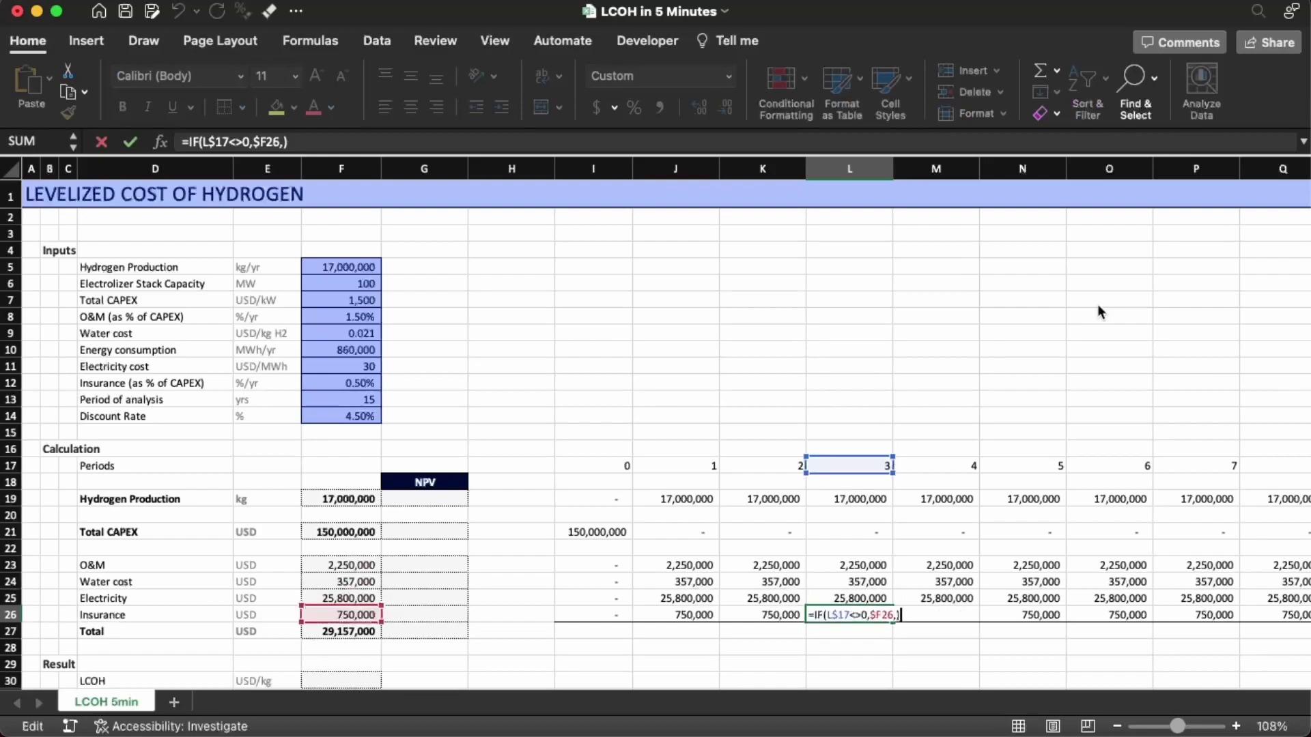
key("Escape")
key("Left")
key("Left")
key("Left")
key("Down")
type("=SUM(")
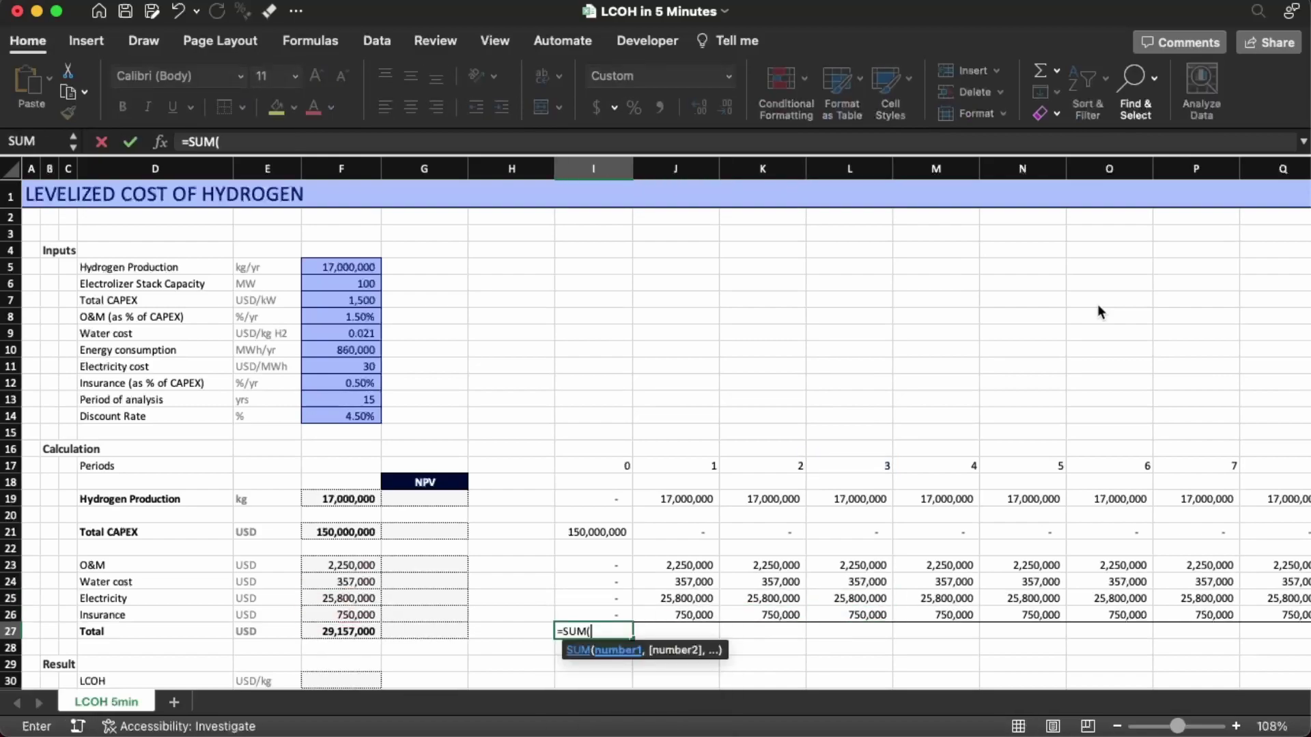
- Complete the year 0 total as =SUM(I23:I26), removing the stray character that caused #NAME?
key("Up")
key("shift+Up")
key("shift+Up")
key("shift+Up")
key("Return")
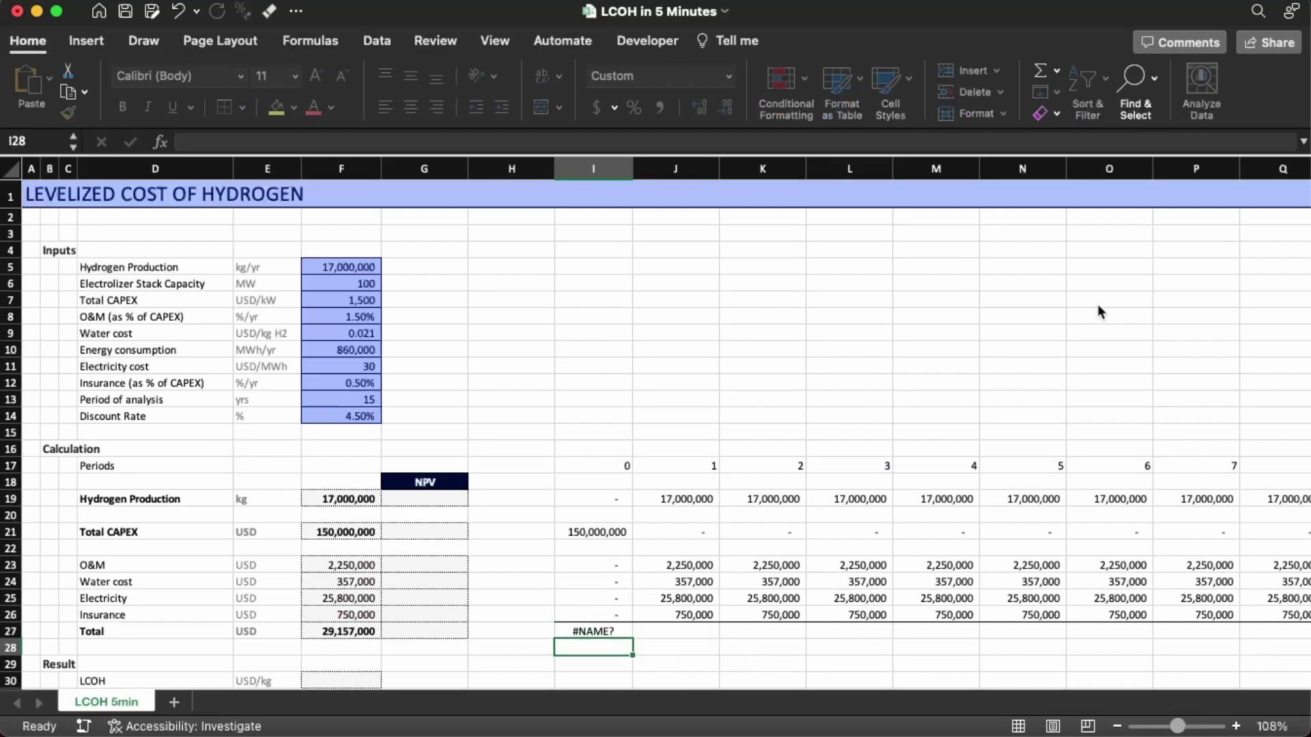
key("Up")
key("F2")
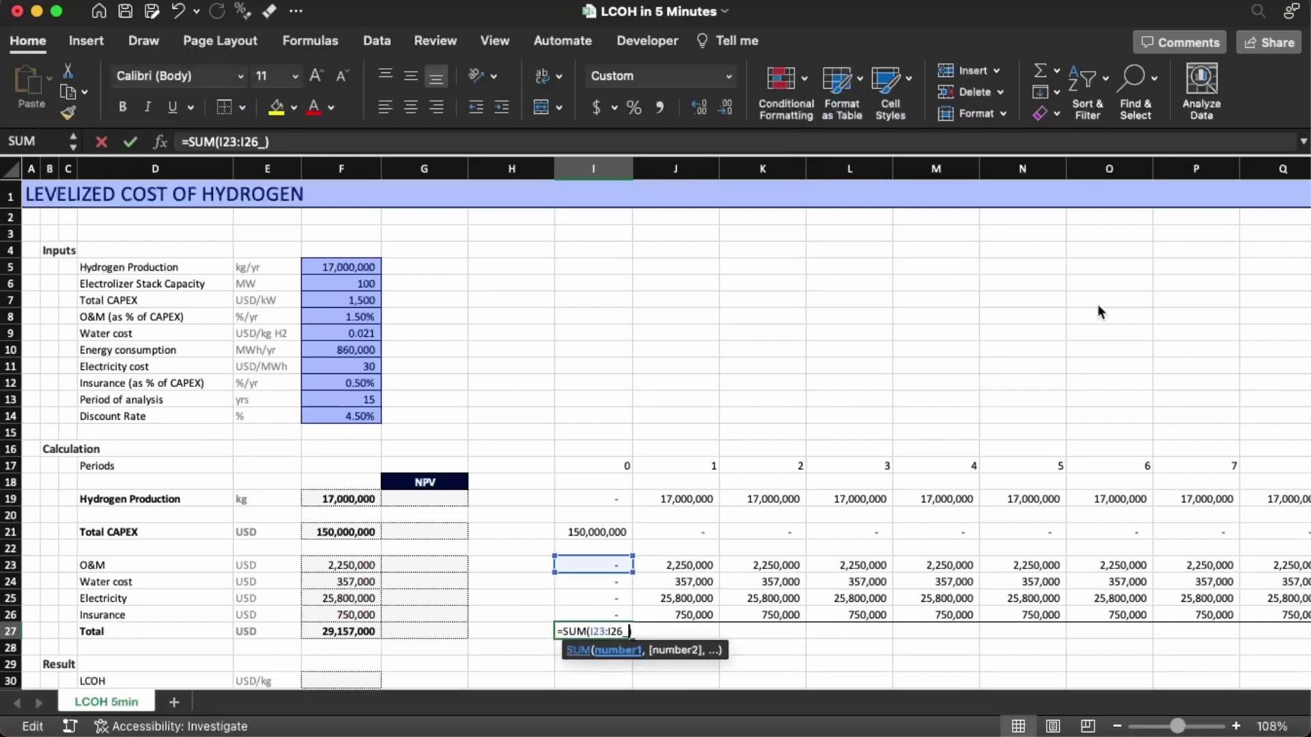
key("Left")
key("BackSpace")
key("Return")
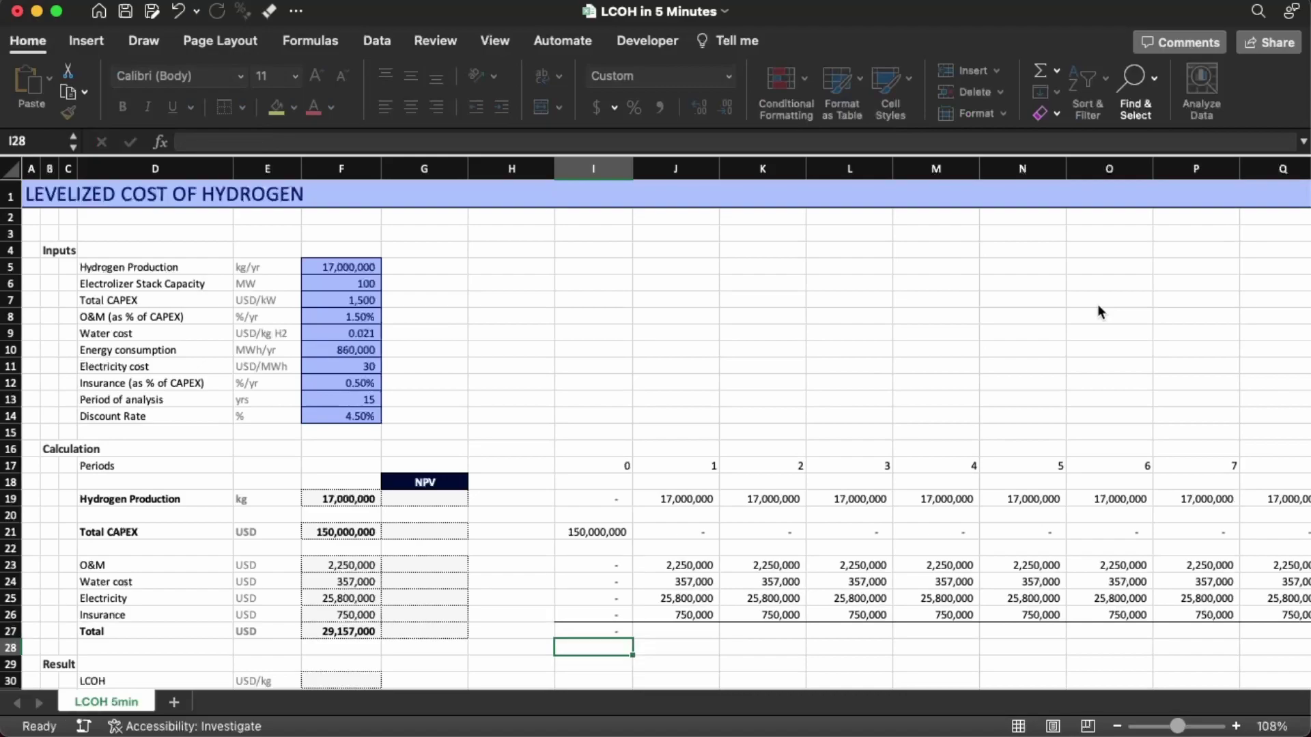
- Copy the year 0 total across row 27 through year 15, giving 29,157,000 per operating year
key("Up")
key("super+c")
key("shift+super+Right")
key("Return")
key("Home")
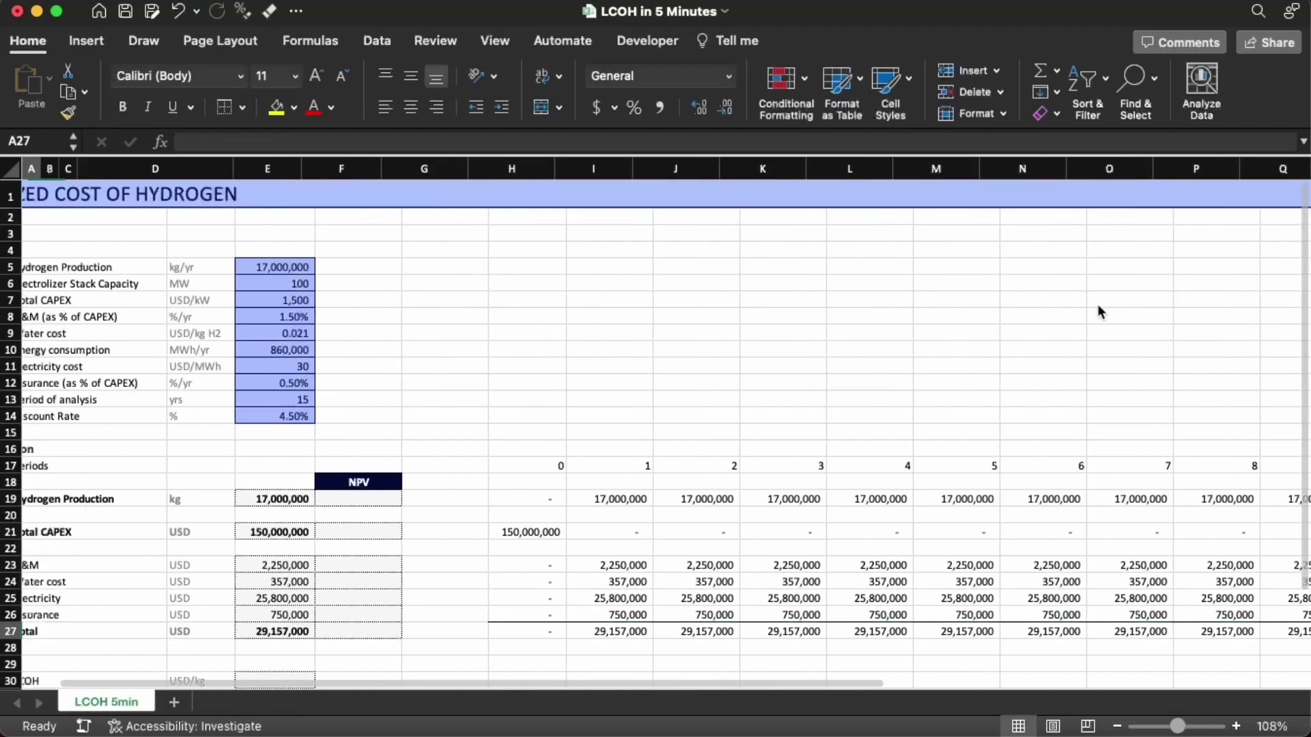
key("Right")
key("Right")
key("Right")
key("Right")
key("Right")
key("Right")
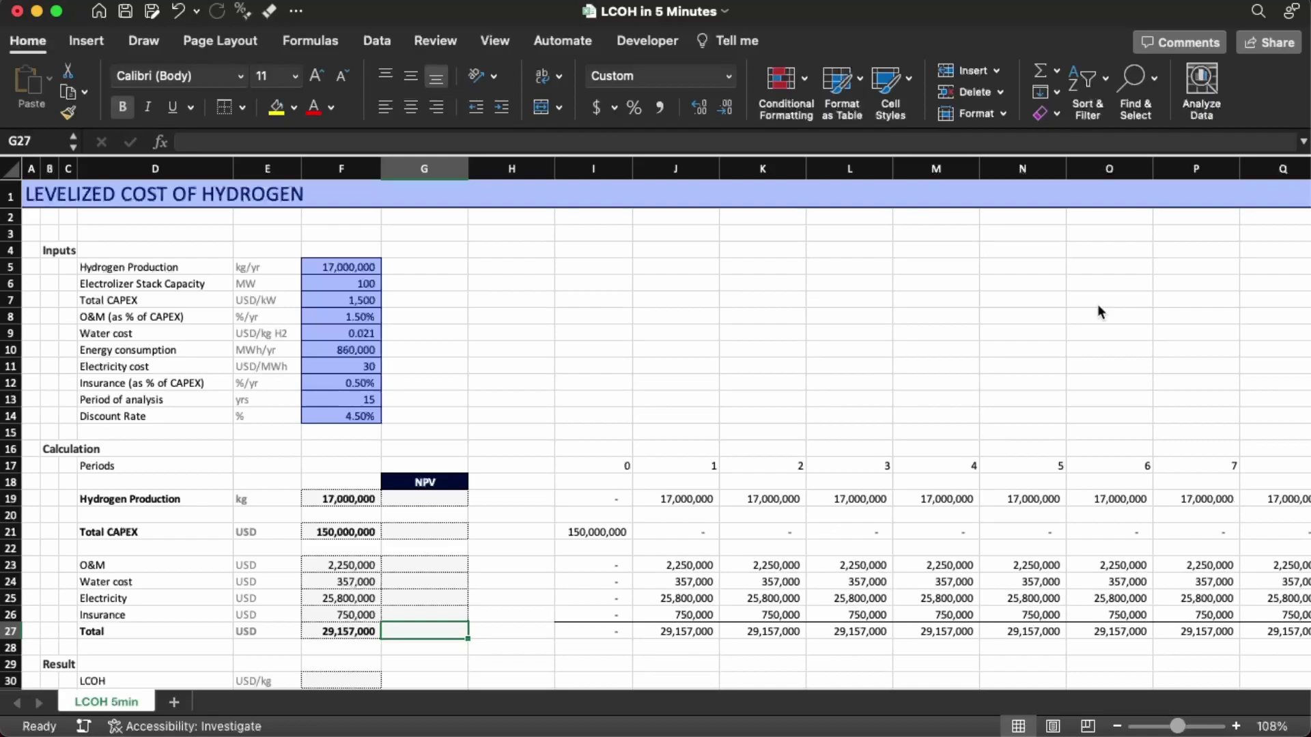
- Start the production NPV formula in G19 with the absolute discount rate $F$14
key("Up")
key("Up")
key("Up")
key("Up")
key("Up")
key("Up")
key("Up")
key("Up")
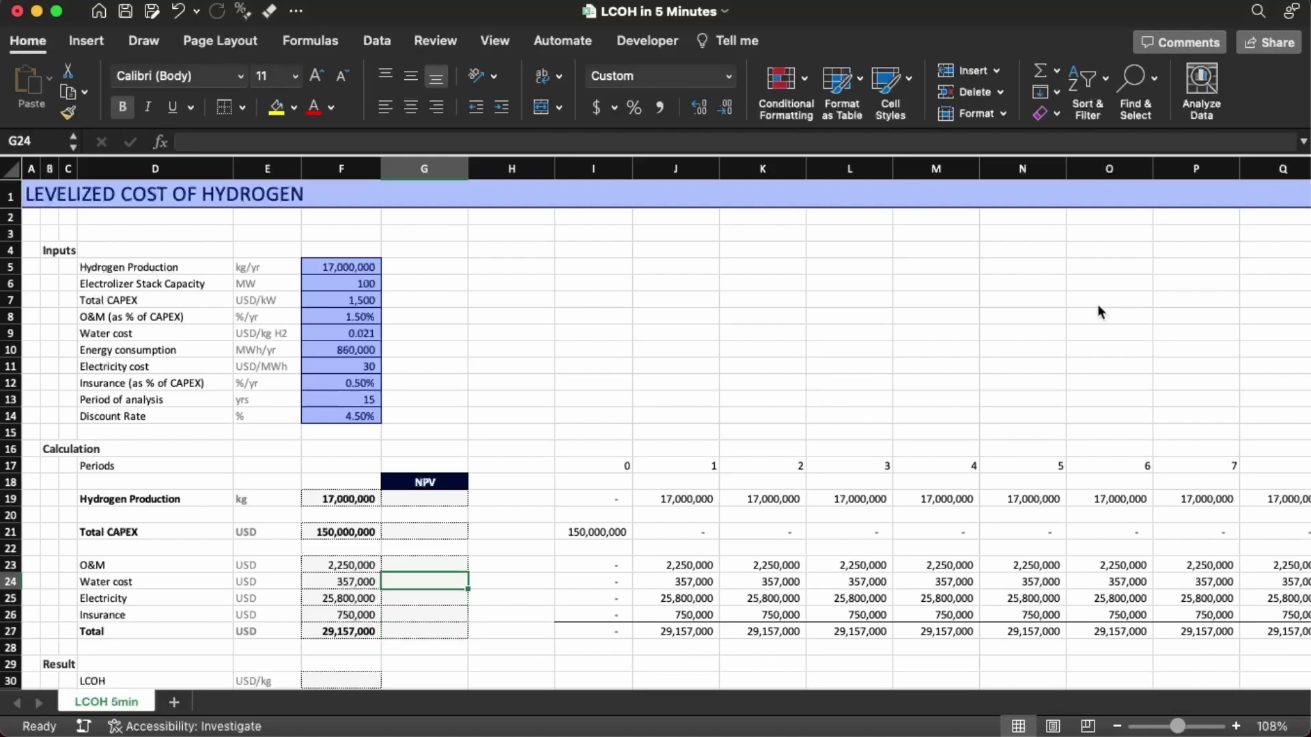
type("=")
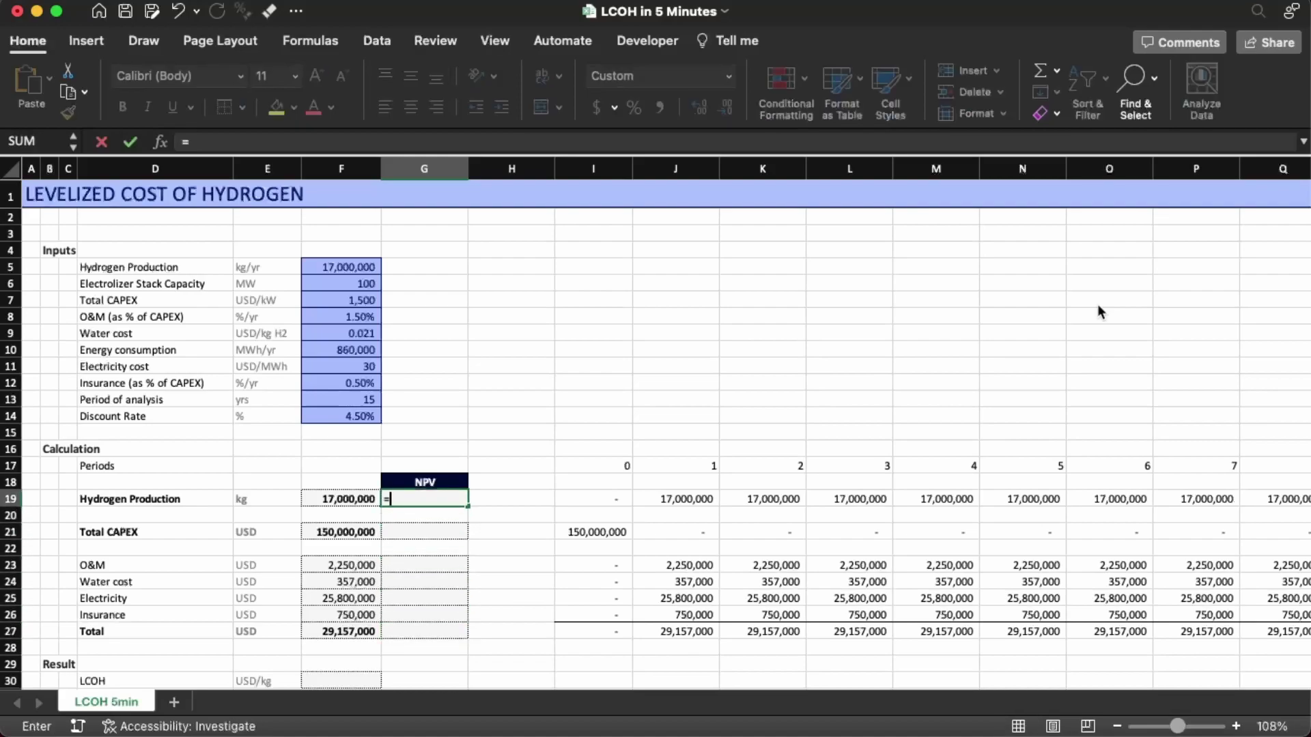
type("NPV(")
key("Up")
key("Up")
key("Up")
key("Up")
key("Left")
key("Up")
key("F4")
type(",")
- Finish the formula as =NPV($F$14,J19:X19)+I19, giving 182,572,277
key("Right")
key("Right")
key("Right")
key("ctrl+shift+Right")
type(")+")
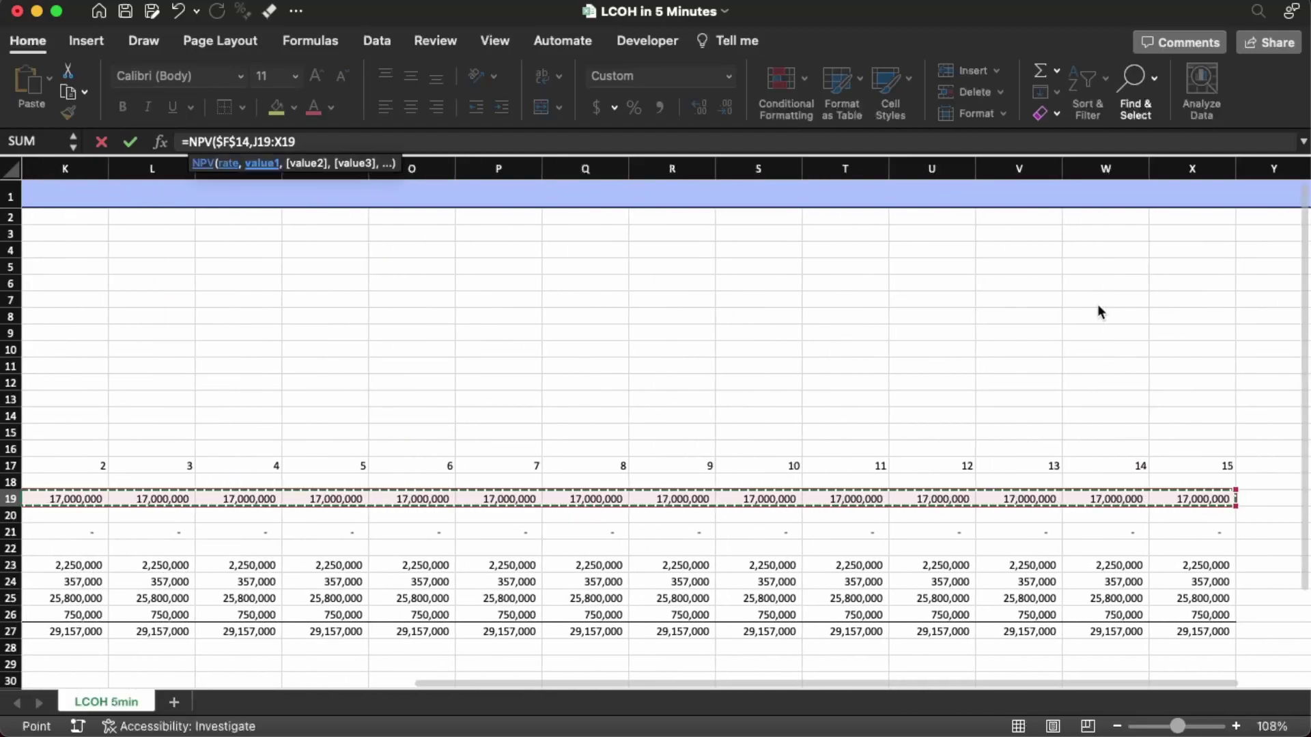
key("Left")
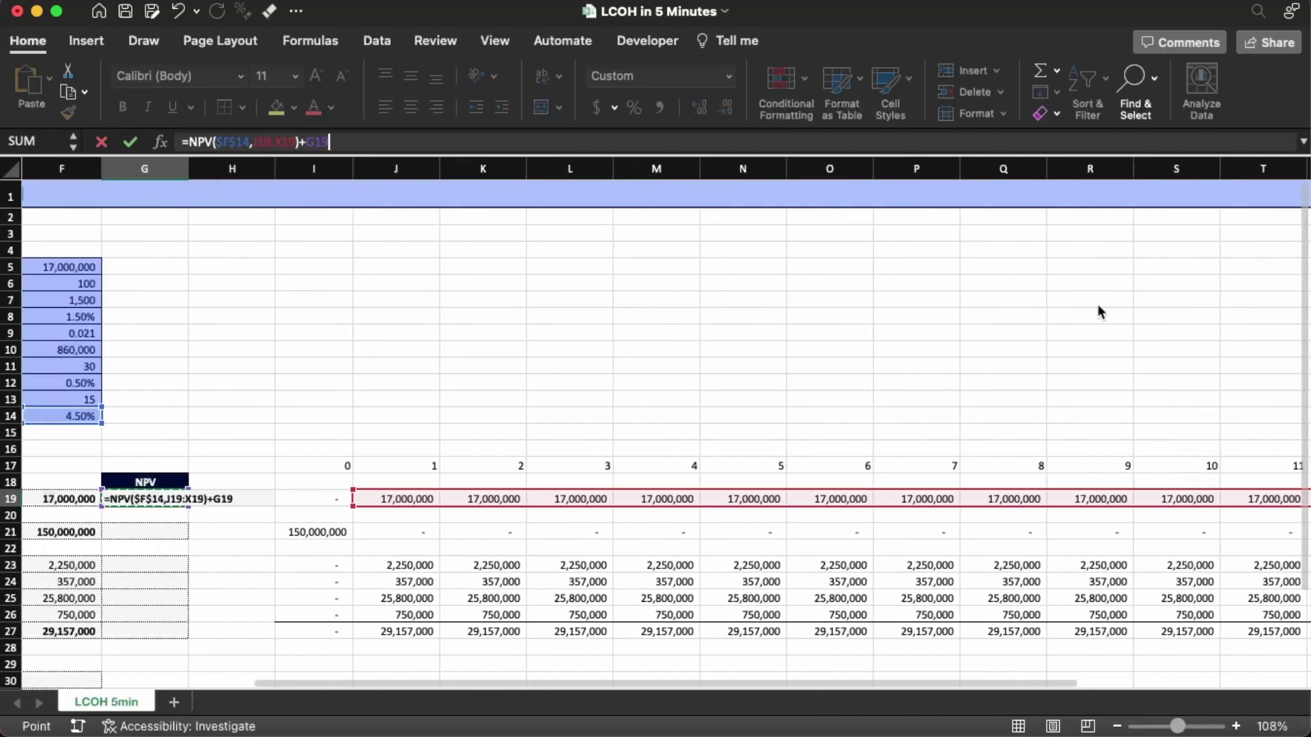
key("Return")
key("Left")
scroll(1099, 312, "left", 3)
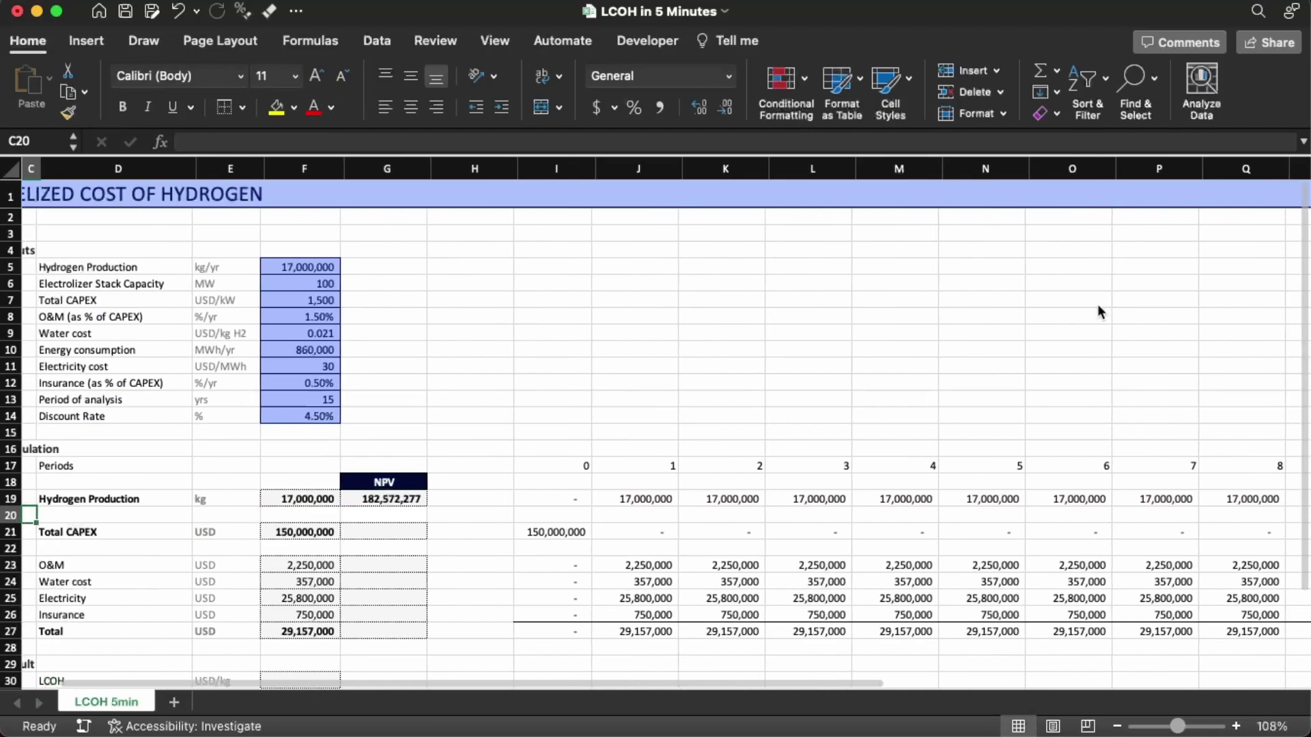
key("Up")
key("Right")
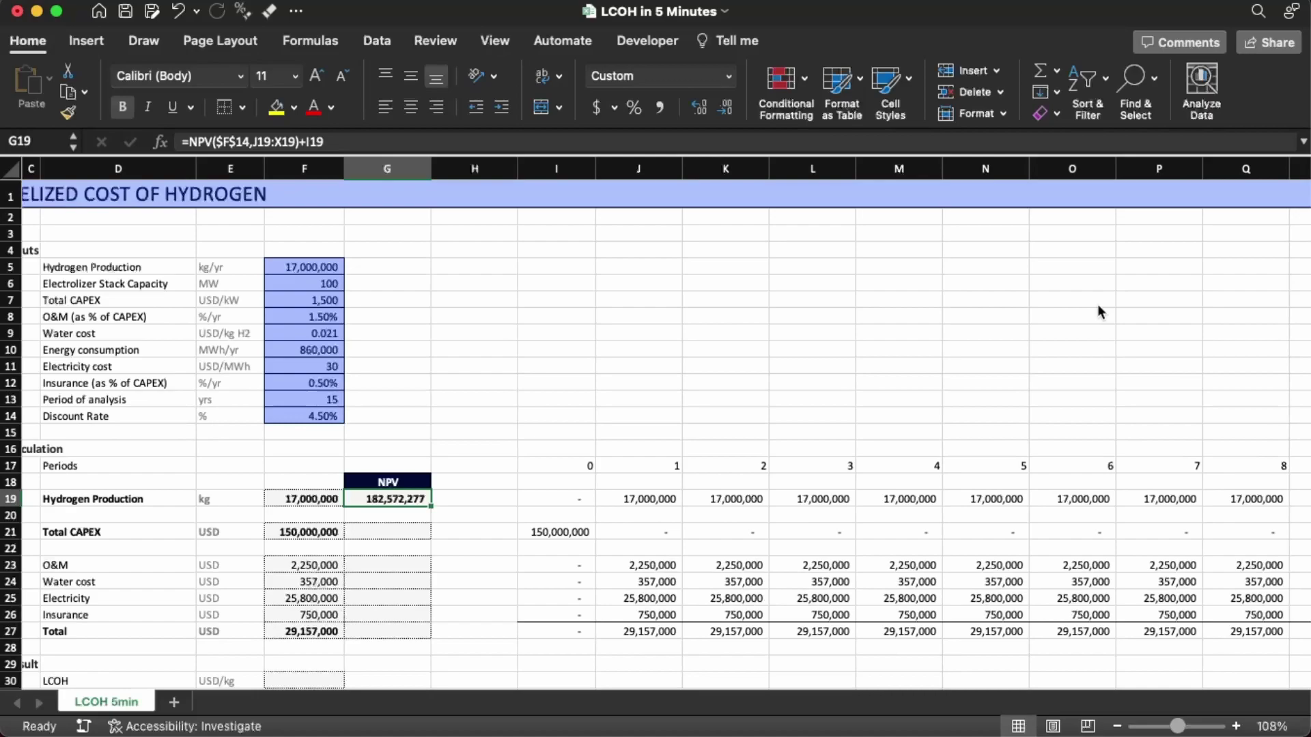
- Copy the production NPV formula to the Total CAPEX NPV cell, giving 150,000,000
key("super+c")
key("Down")
key("Down")
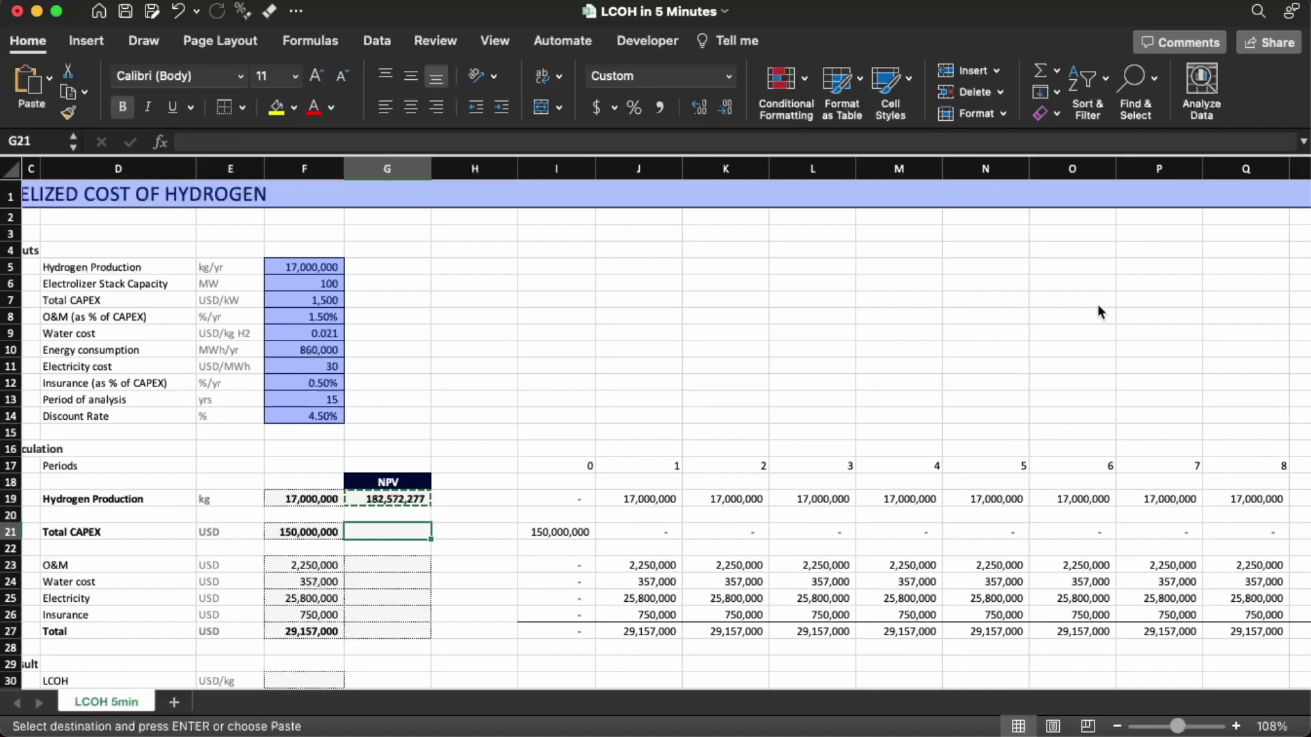
key("super+v")
key("Down")
key("Down")
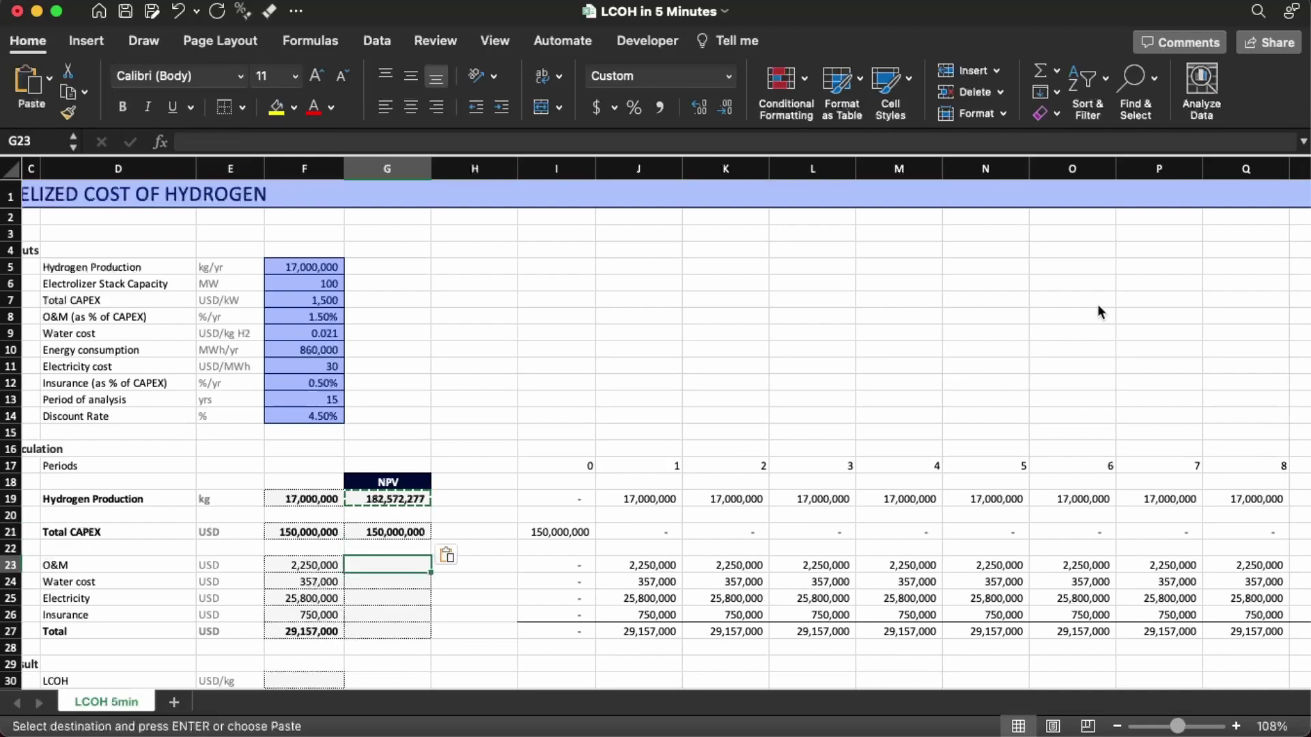
key("shift+Down")
key("shift+Down")
key("shift+Down")
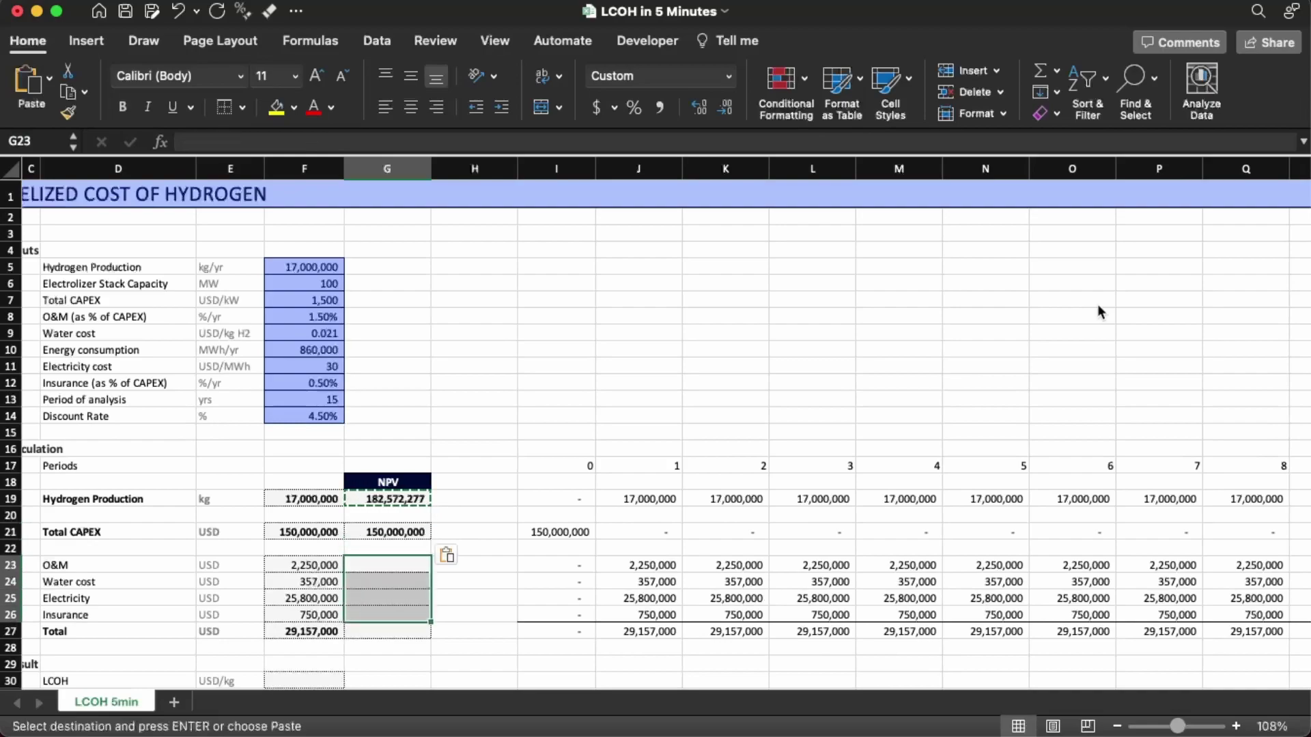
type("F")
key("Return")
- Paste the NPV formula, formulas only, into the four cost-line NPV cells
key("Up")
key("Up")
key("Up")
key("super+c")
key("Down")
key("Down")
key("shift+Down")
key("shift+Down")
key("shift+Down")
key("shift+Down")
key("shift+Up")
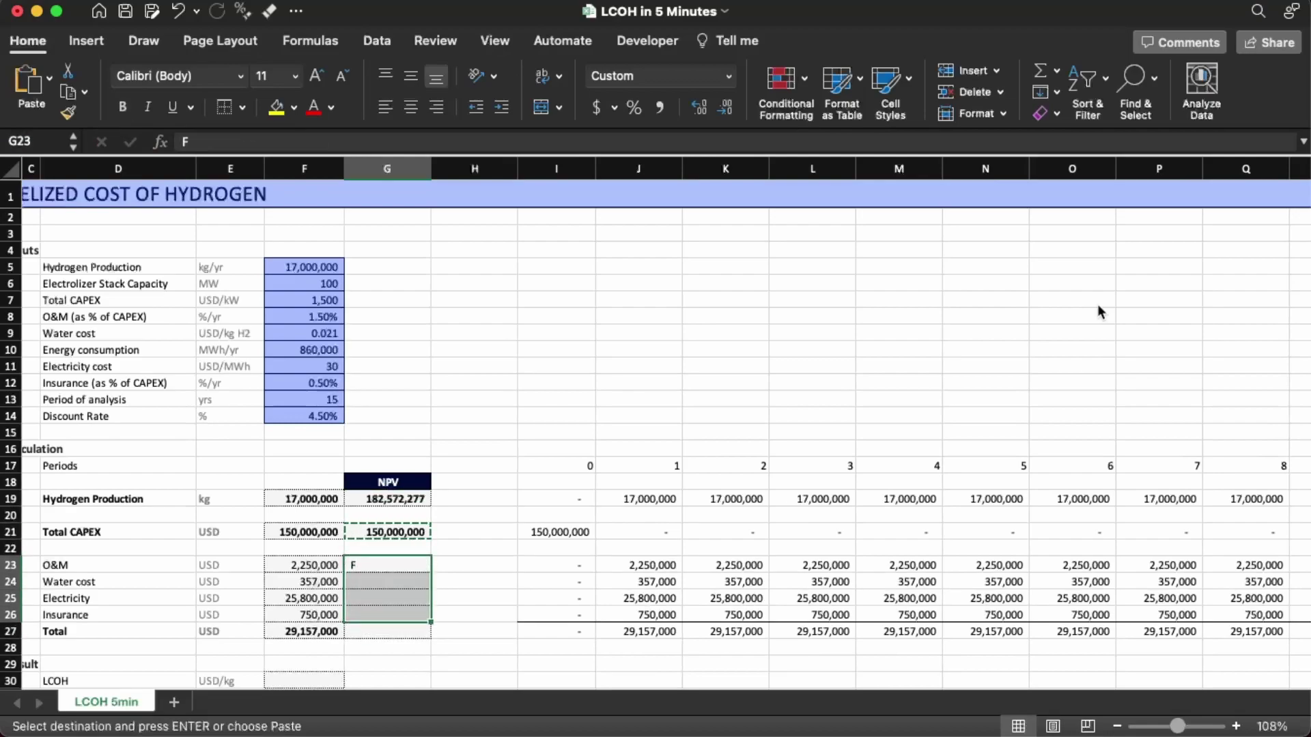
key("ctrl+super+v")
key("Return")
- Fill the Total cost NPV cell with the NPV formula, giving 313,132,935
key("Down")
key("Down")
key("Down")
key("Down")
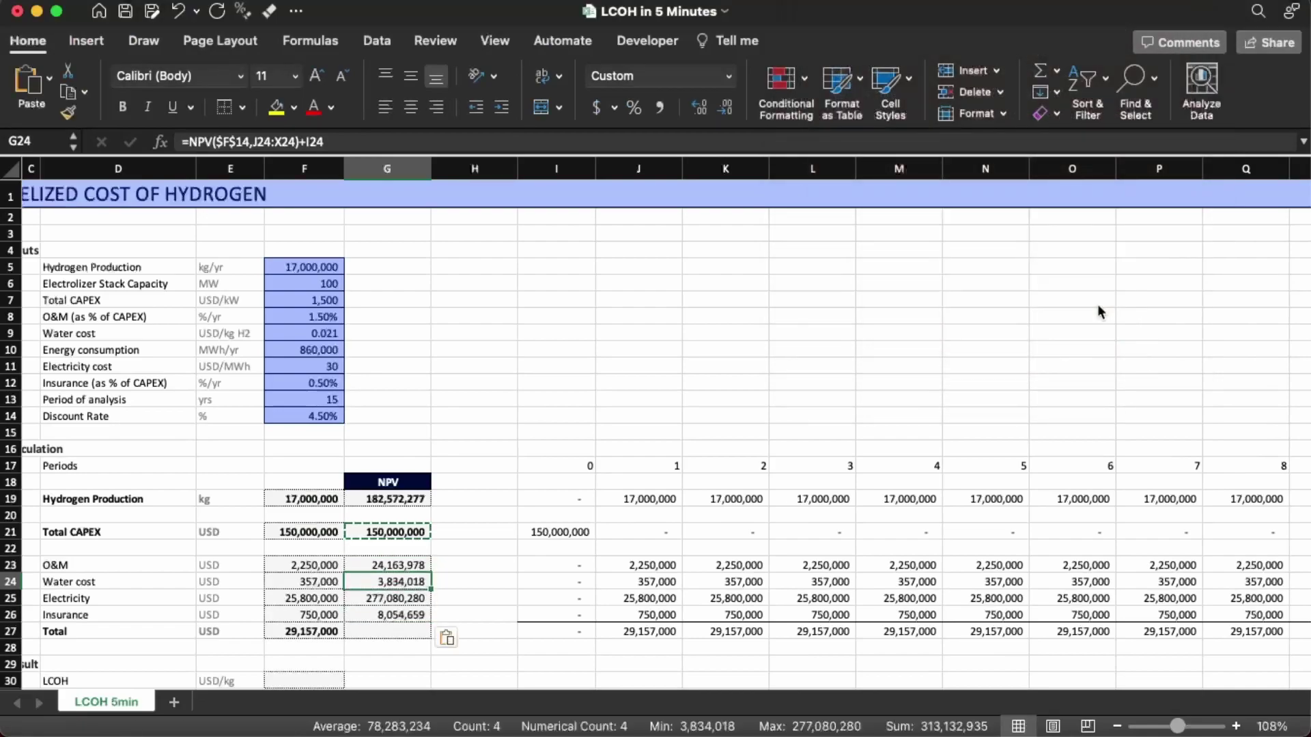
key("Up")
key("Down")
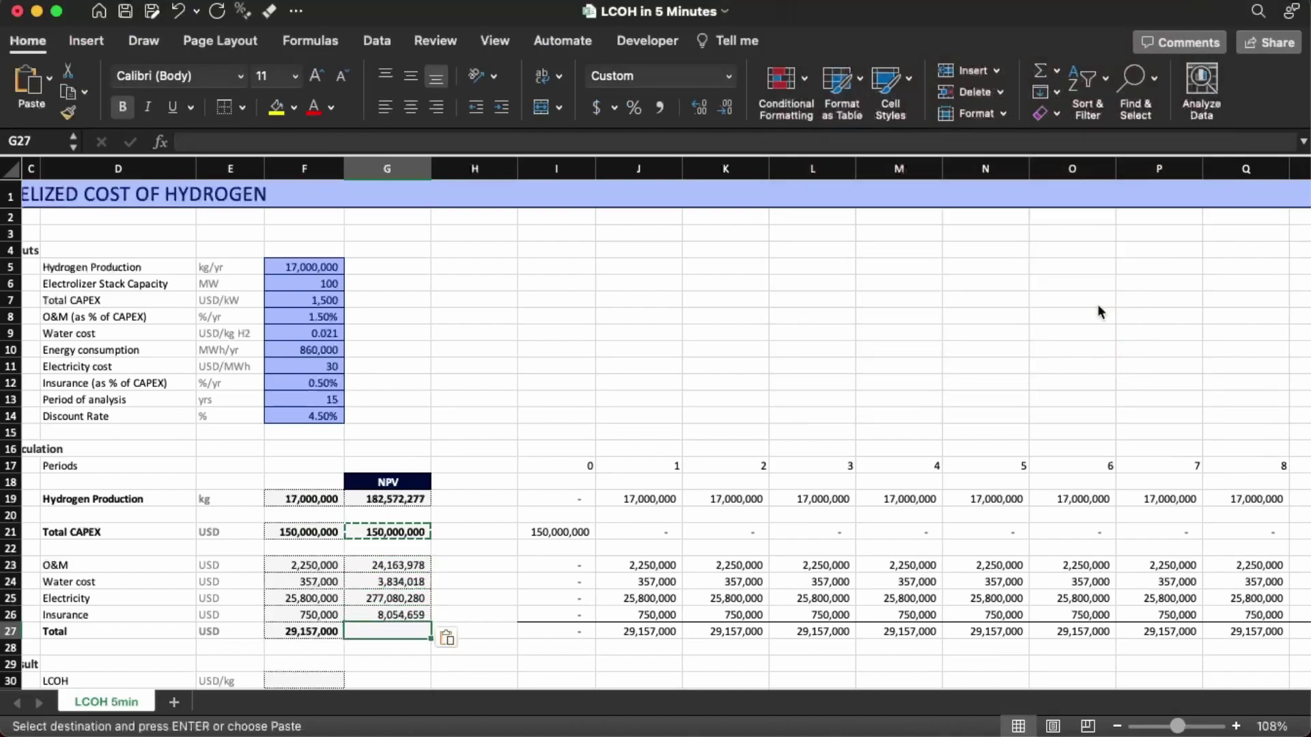
key("Return")
- Inspect the Electricity and Water NPV and input formulas without changing them
key("Up")
key("Up")
key("F2")
key("Escape")
key("Up")
key("F2")
key("Escape")
key("Down")
key("Left")
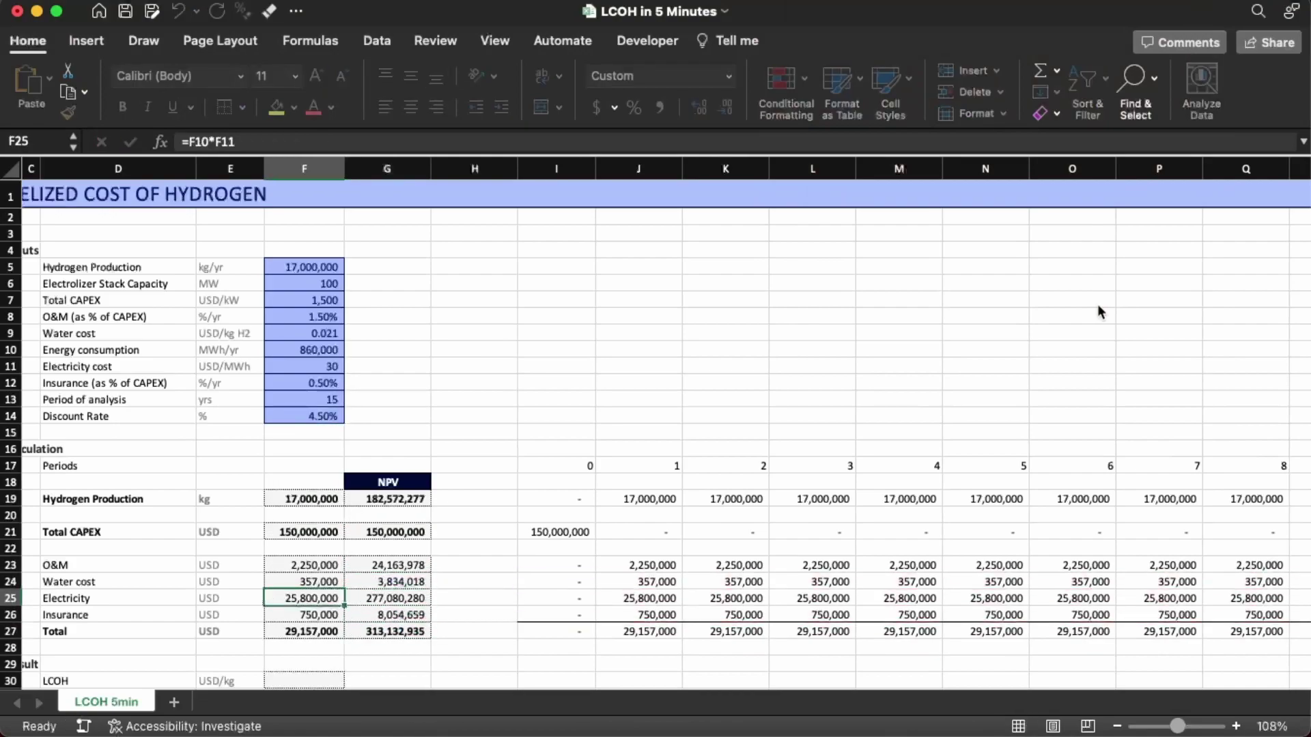
key("Right")
key("F2")
key("Escape")
key("Up")
key("Left")
key("F2")
key("Escape")
- Review the early-year Water, Electricity and Insurance formulas, leaving them unchanged
key("Right")
key("Right")
key("Right")
key("Right")
key("F2")
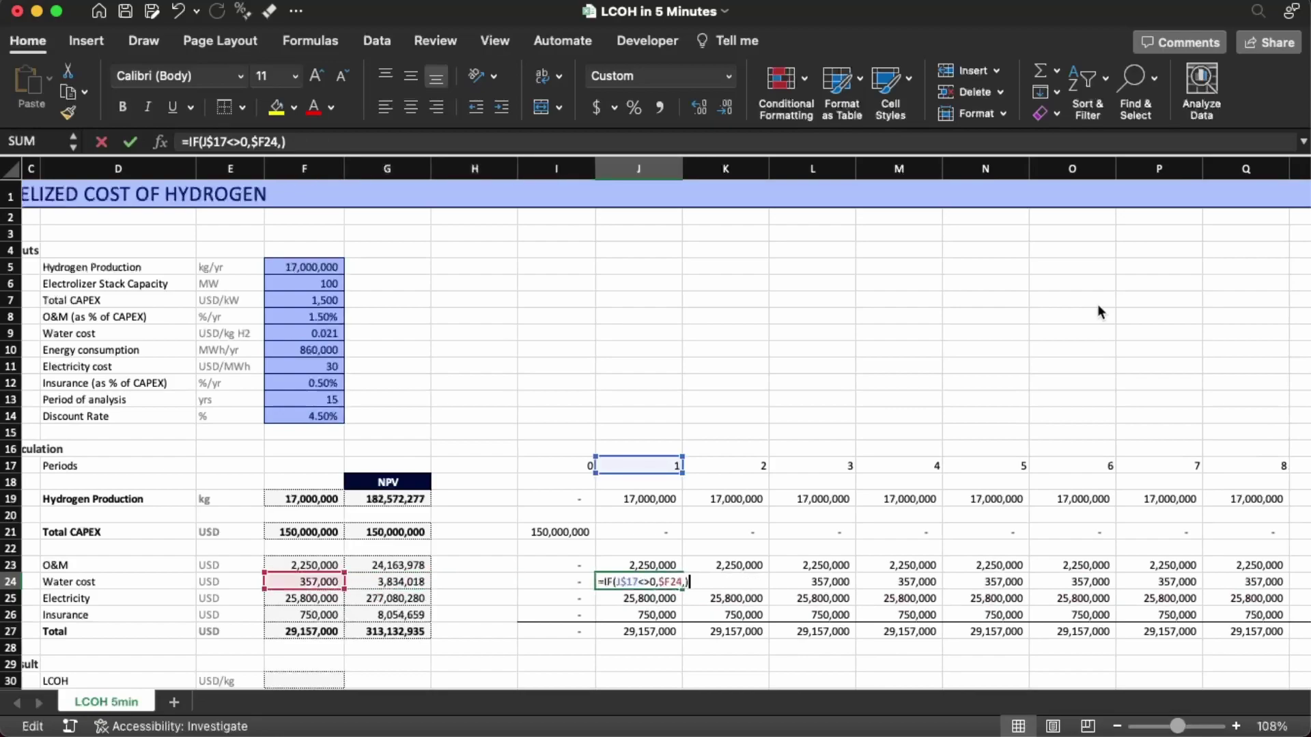
key("Escape")
key("Right")
key("F2")
key("Escape")
key("Down")
key("F2")
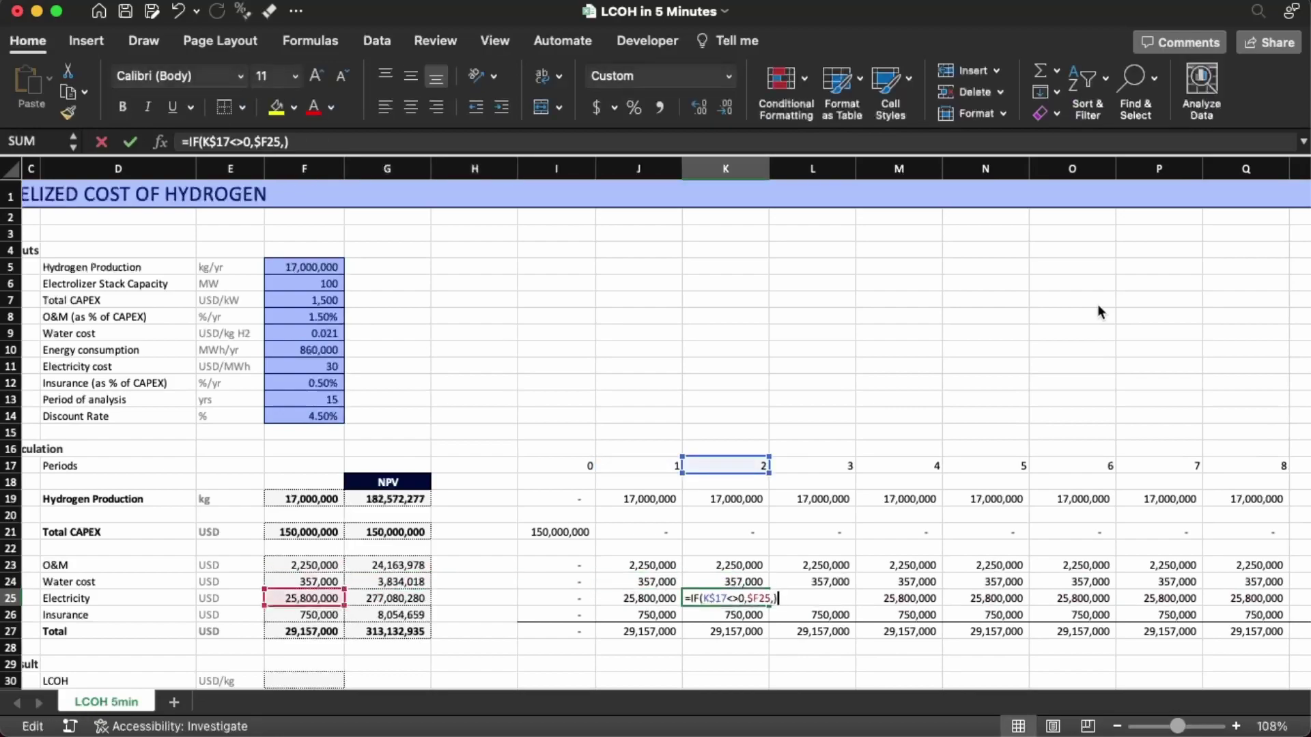
key("Escape")
key("Down")
key("F2")
key("Escape")
key("Left")
key("Left")
key("Left")
key("Left")
key("Left")
key("Left")
key("Left")
key("Left")
key("Left")
key("Left")
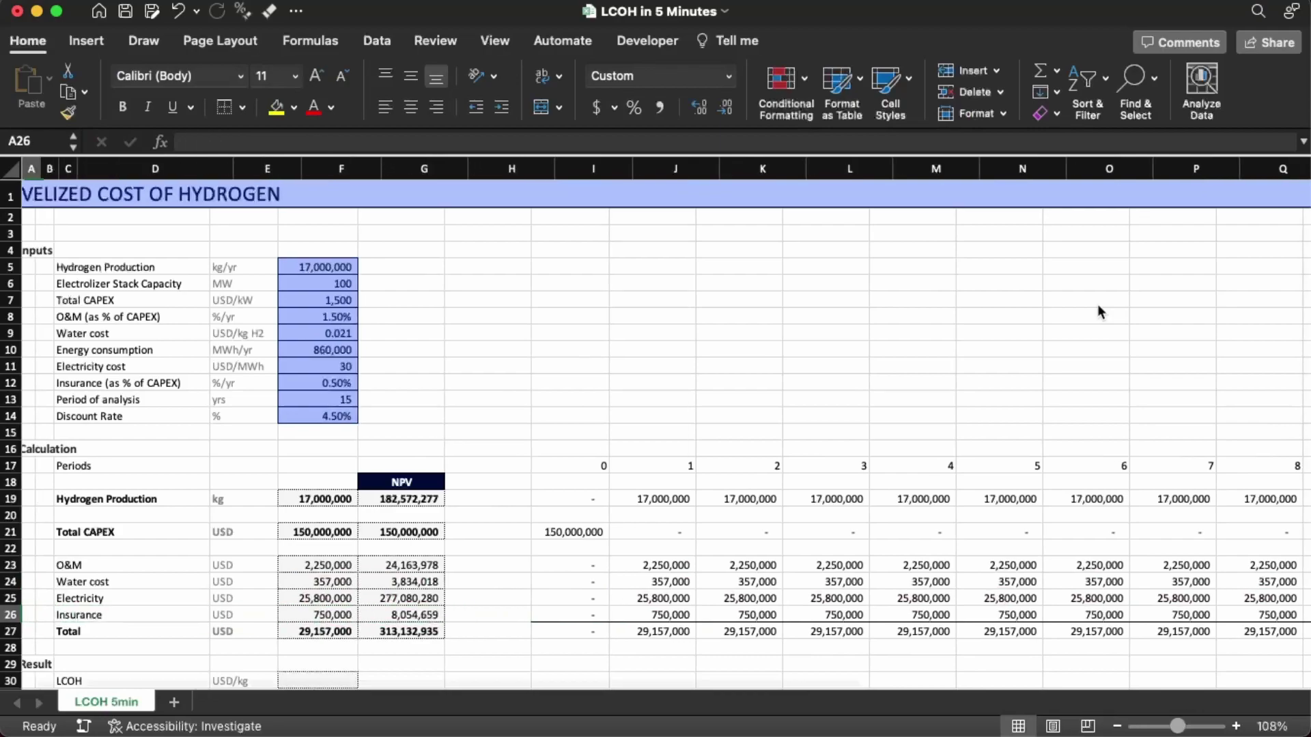
key("Right")
key("Right")
key("Right")
key("Right")
key("Right")
key("Down")
key("Down")
key("Down")
key("Down")
key("Down")
key("Down")
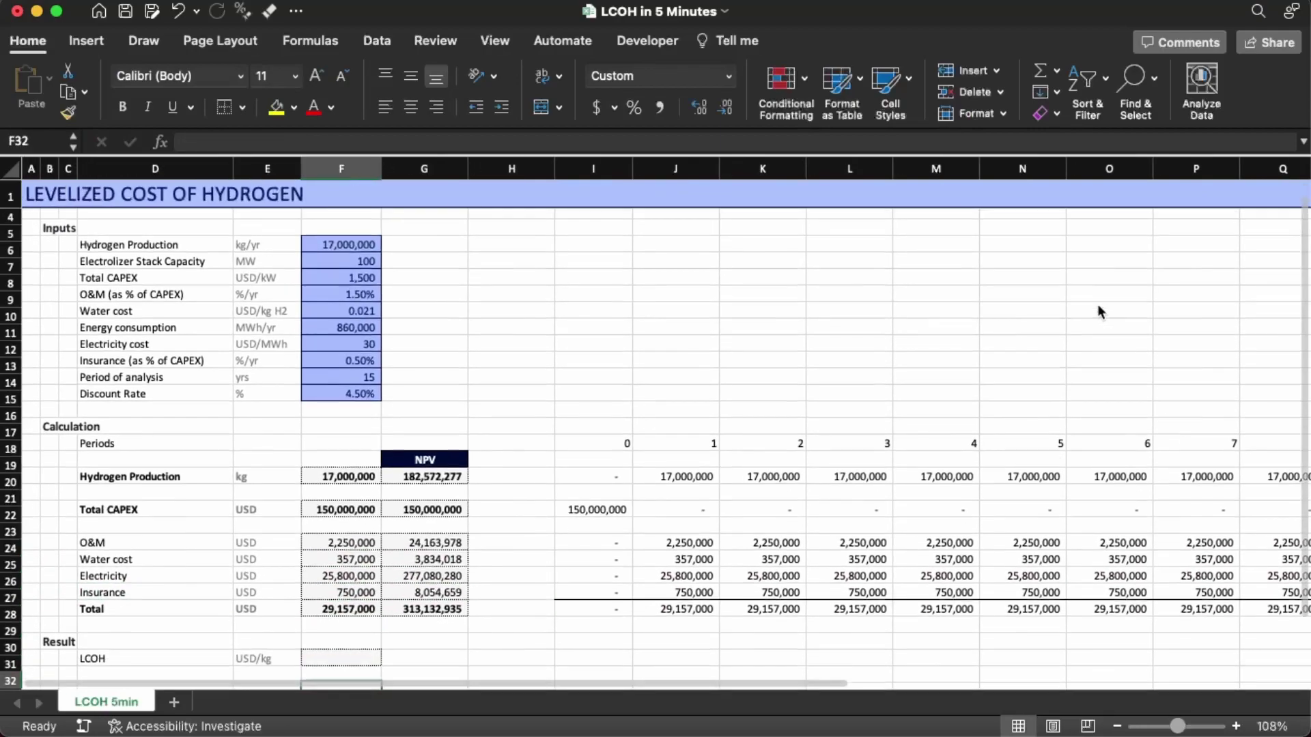
- Enter =SUM(G21,G27)/G19 in the LCOH result cell to get 2.54 USD/kg
key("Down")
key("Down")
key("Up")
key("Up")
key("Up")
key("Up")
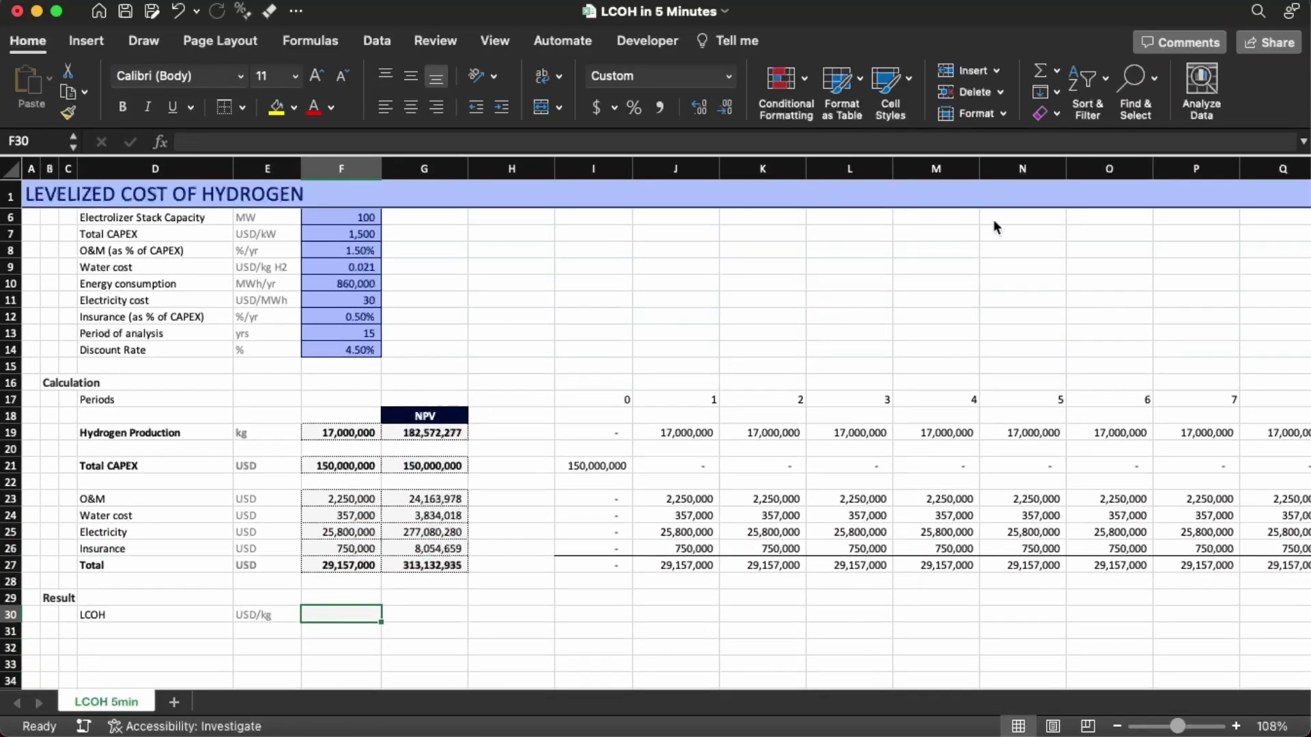
type("=SUM(")
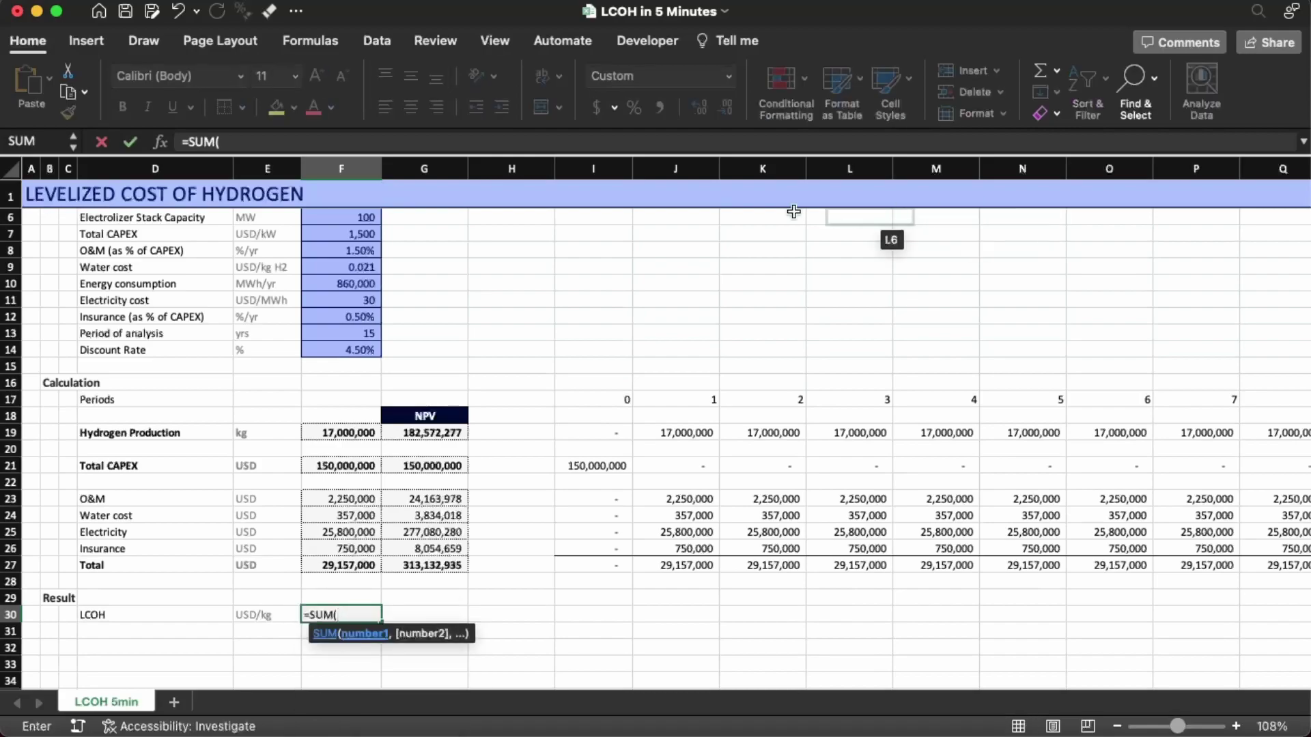
left_click(402, 466)
type(",")
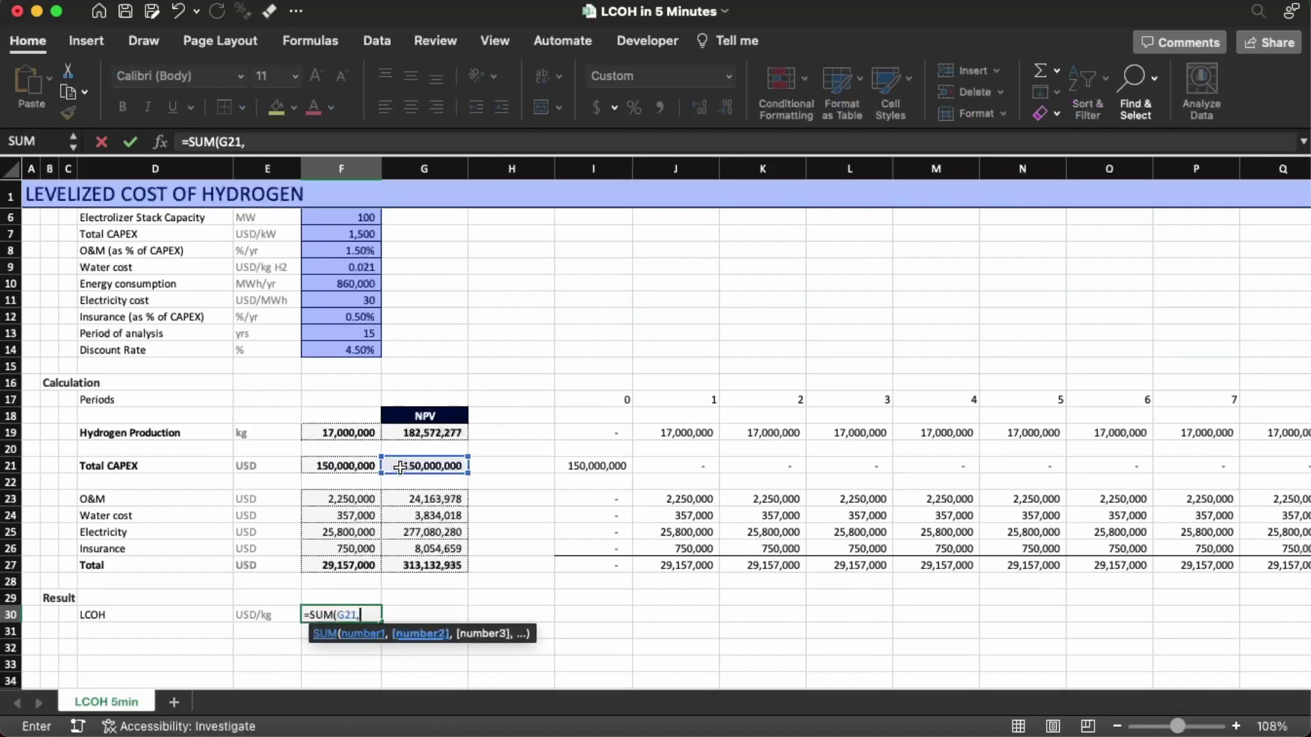
left_click(418, 565)
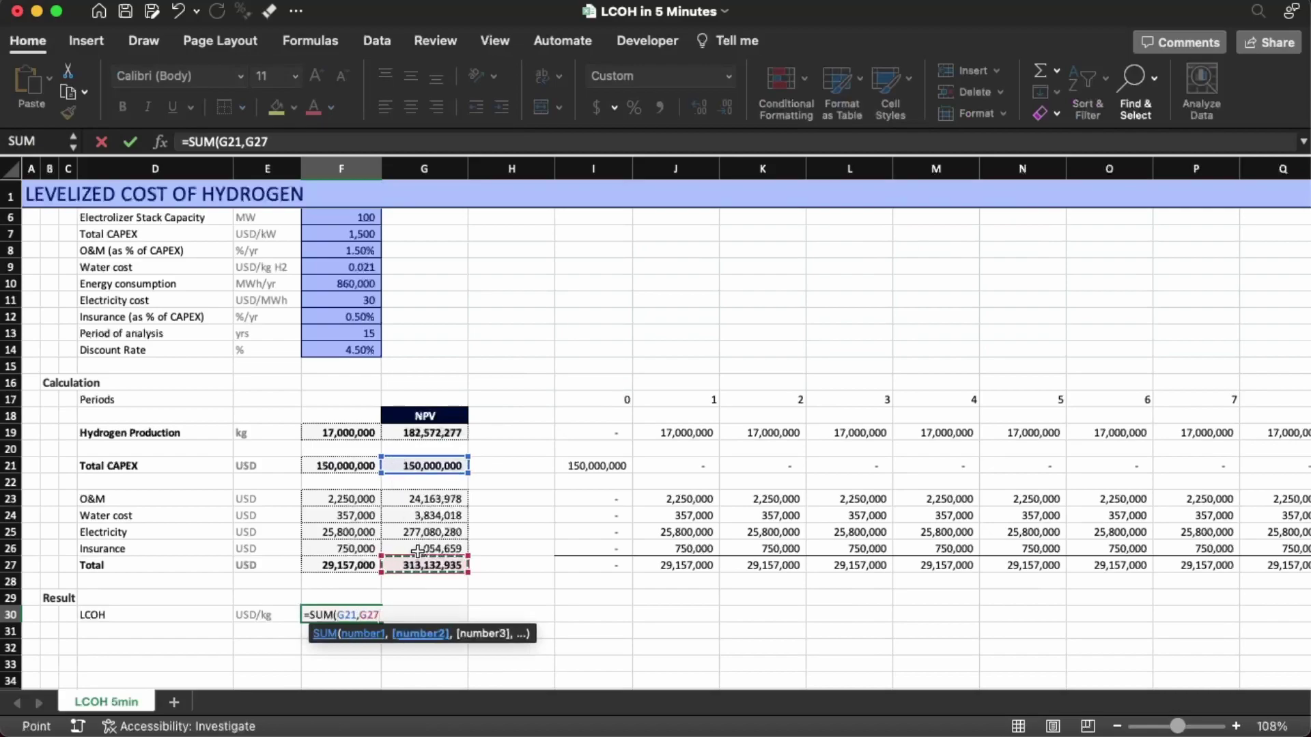
type(")/")
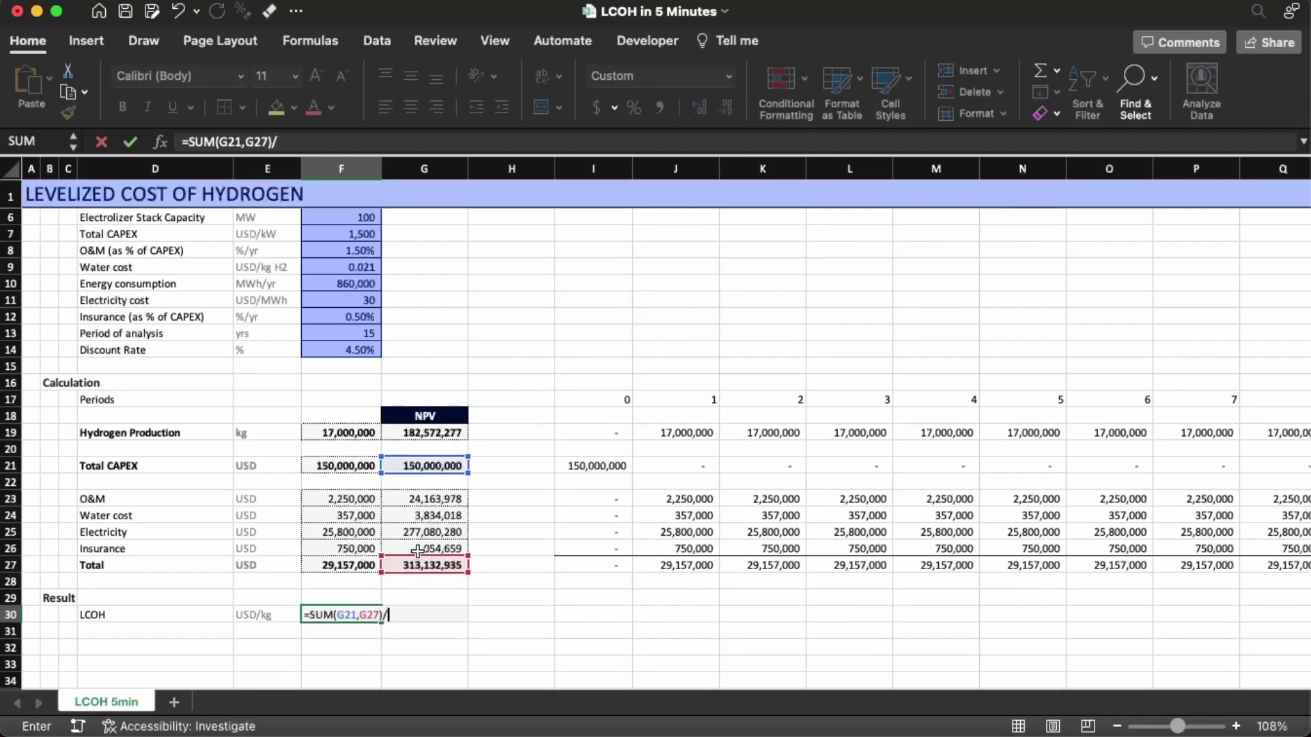
left_click(404, 437)
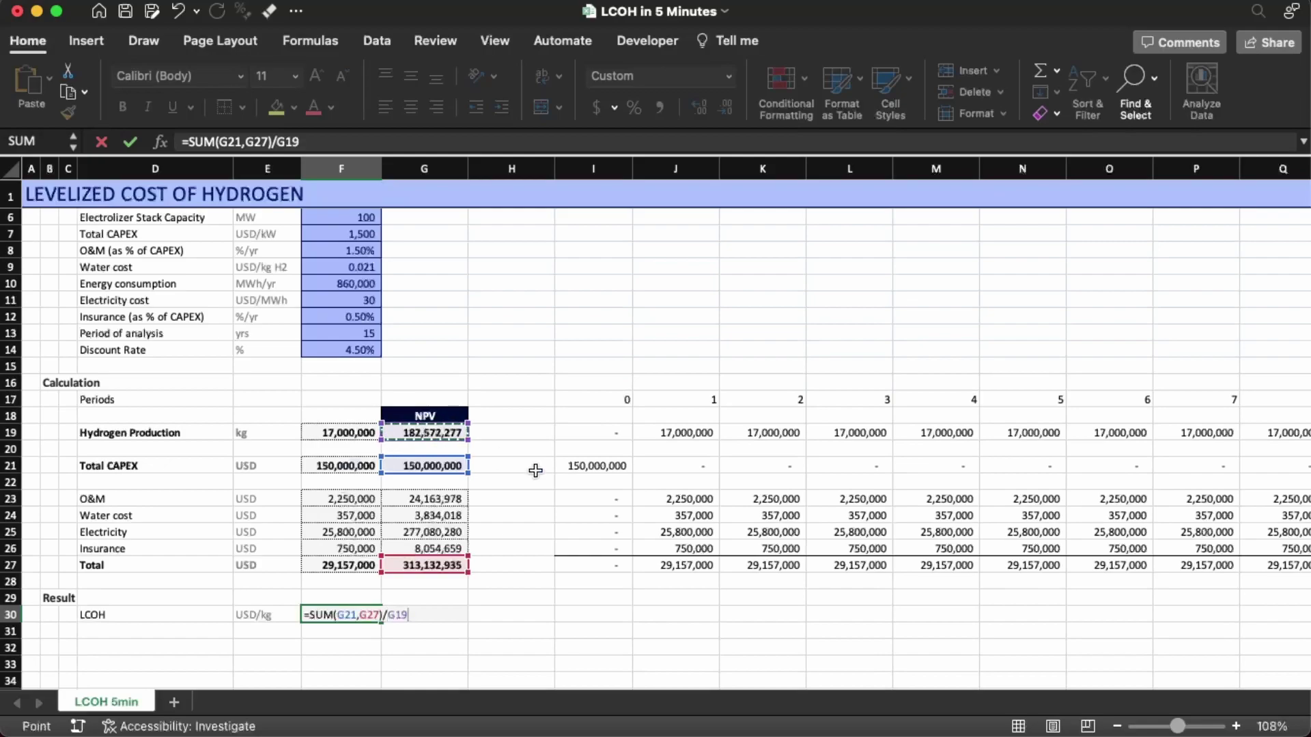
key("Return")
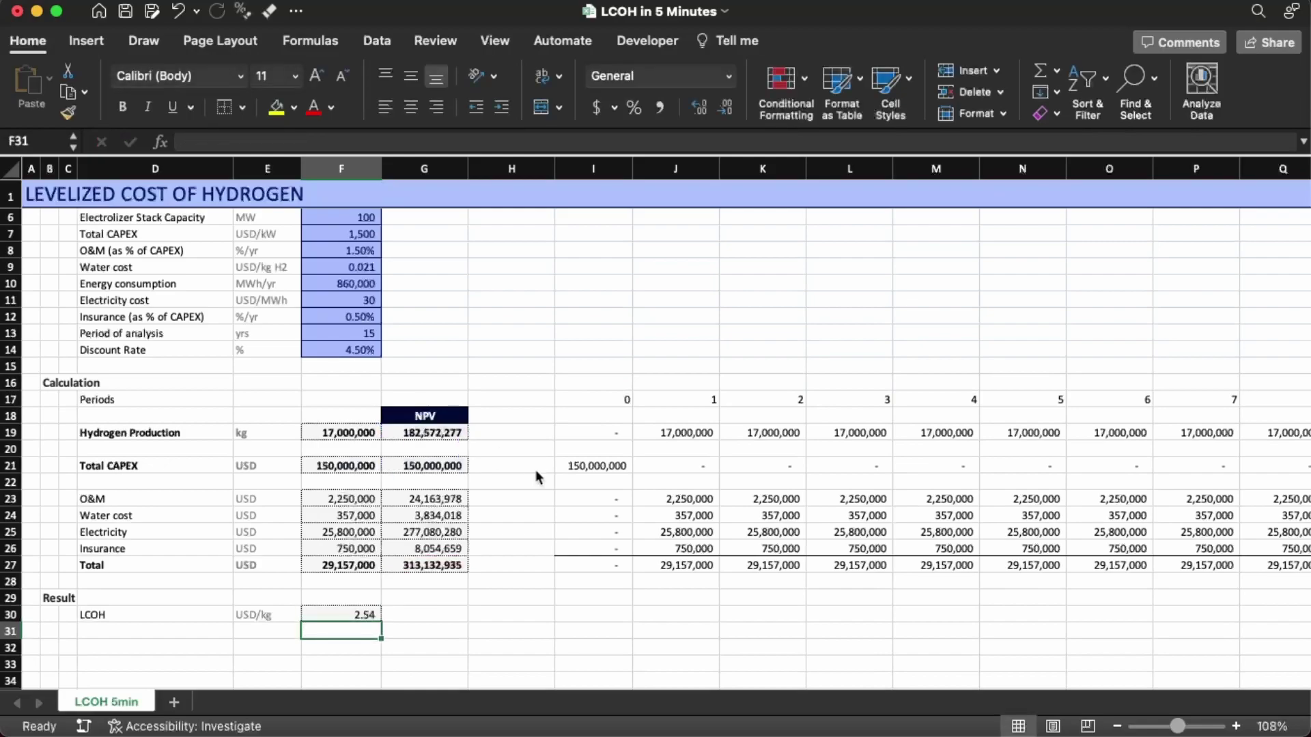